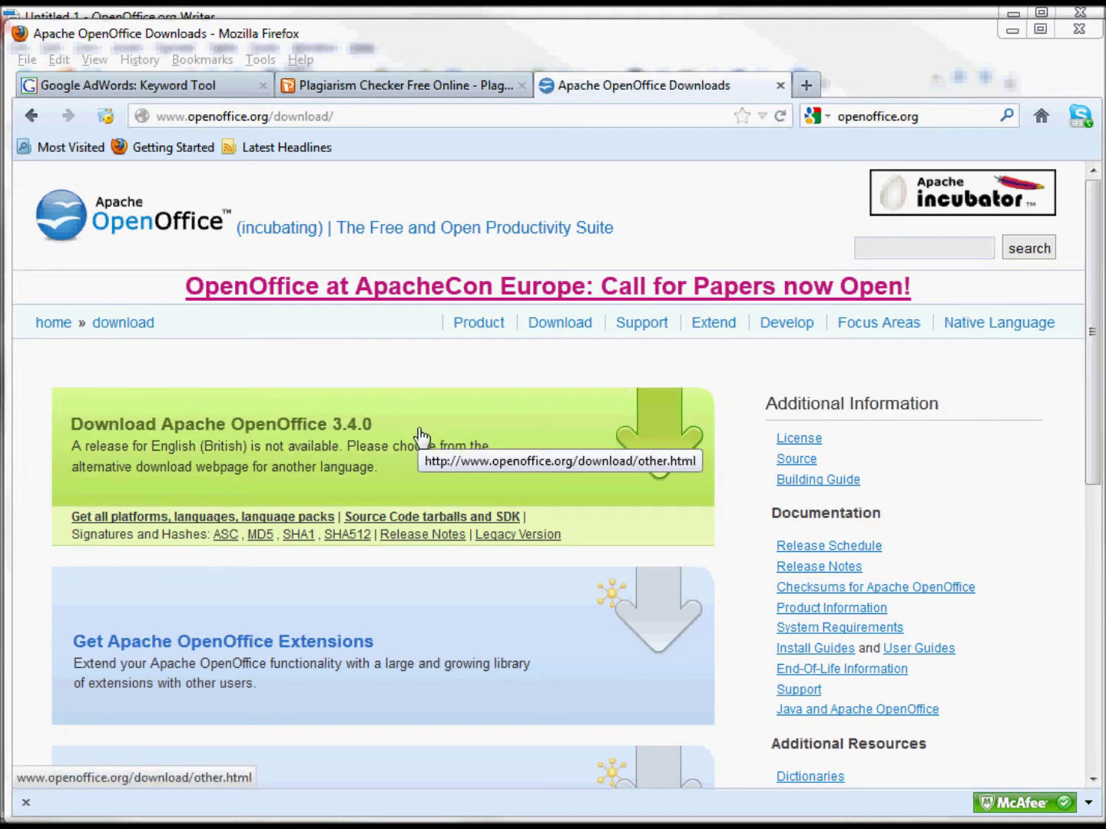
Switch to the article in OpenOffice.org Writer and close the Find & Replace dialog
{"action": "scroll", "coordinate": [1069, 281], "scroll_direction": "down", "scroll_amount": 2}
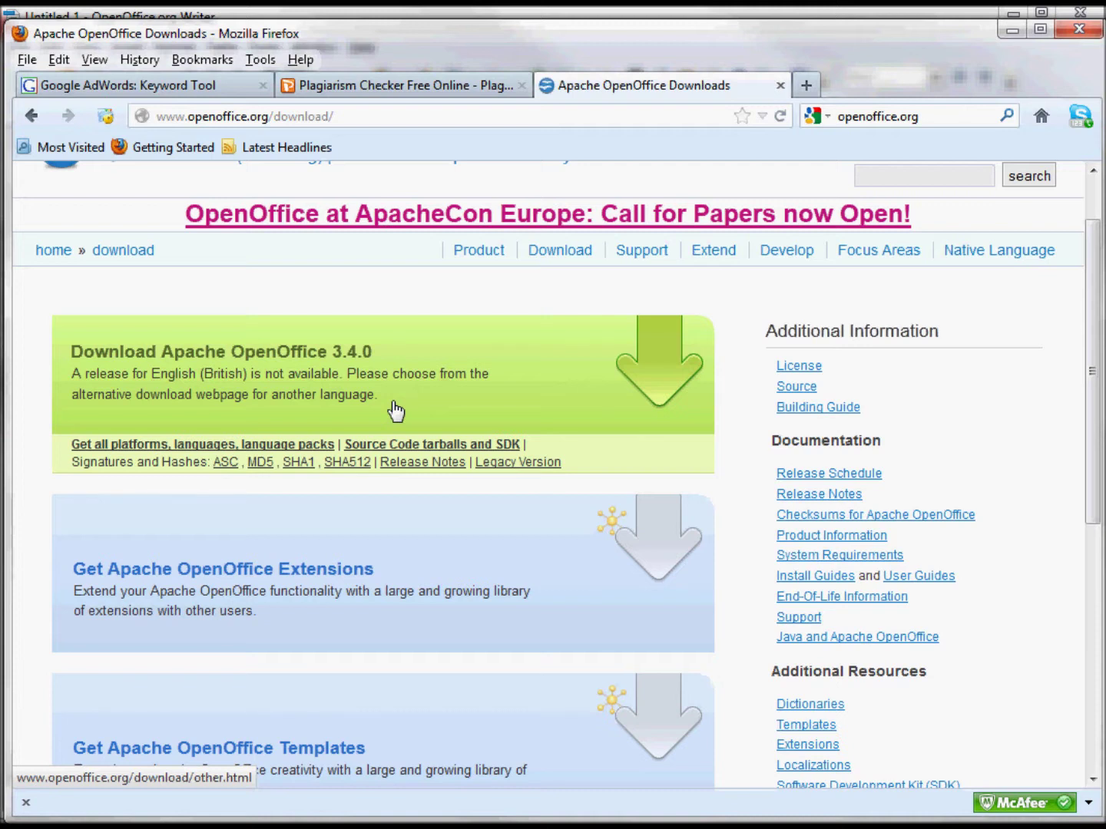
{"action": "left_click", "coordinate": [492, 12]}
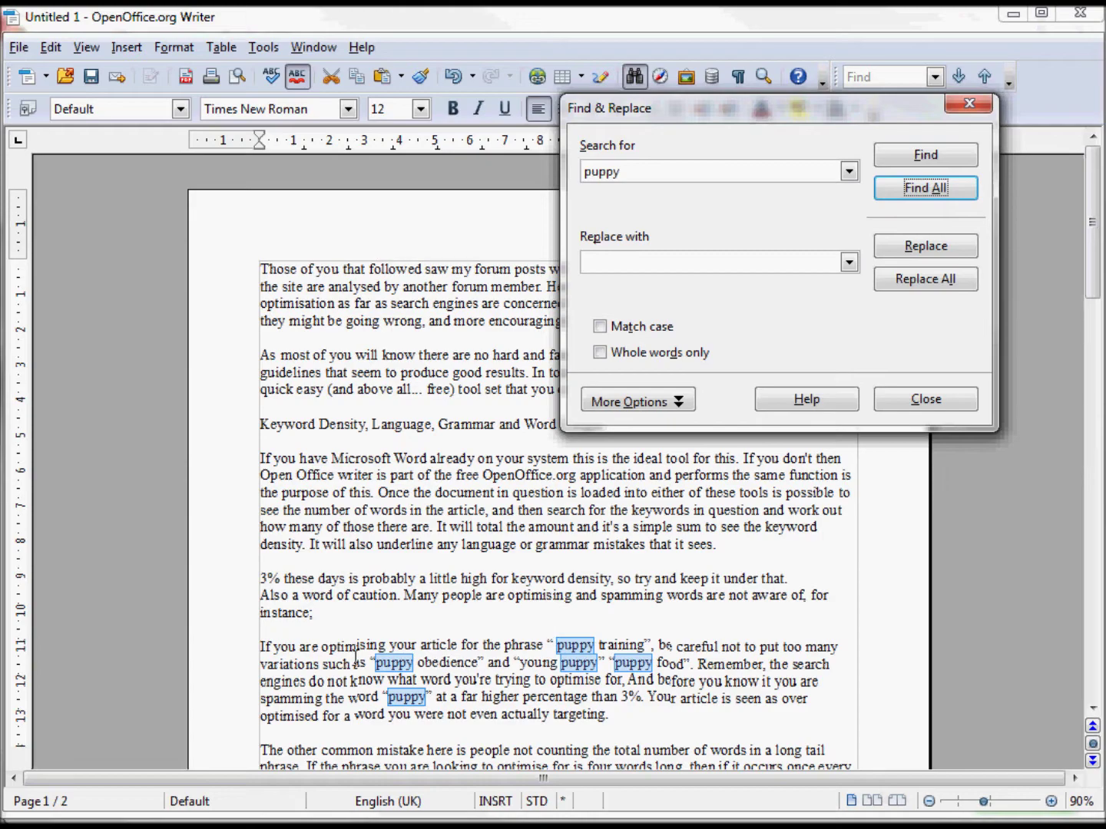
{"action": "left_click_drag", "start_coordinate": [1091, 222], "coordinate": [1091, 258]}
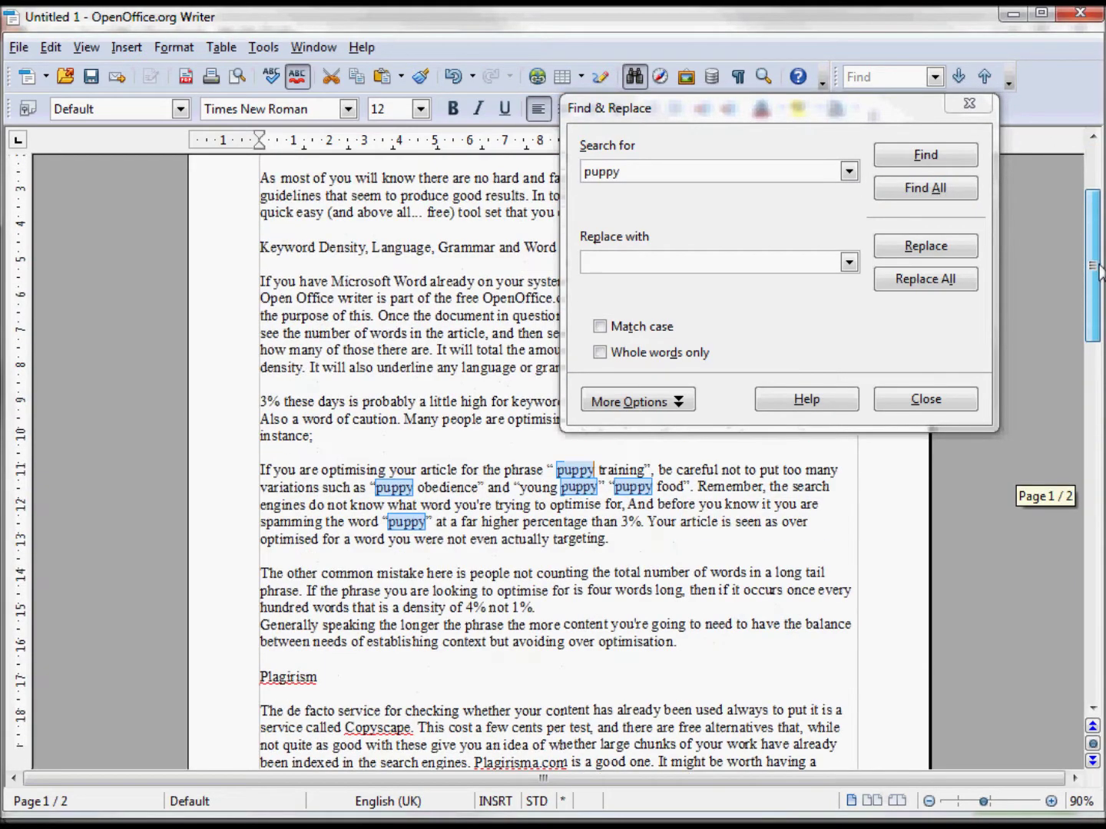
{"action": "left_click", "coordinate": [969, 103]}
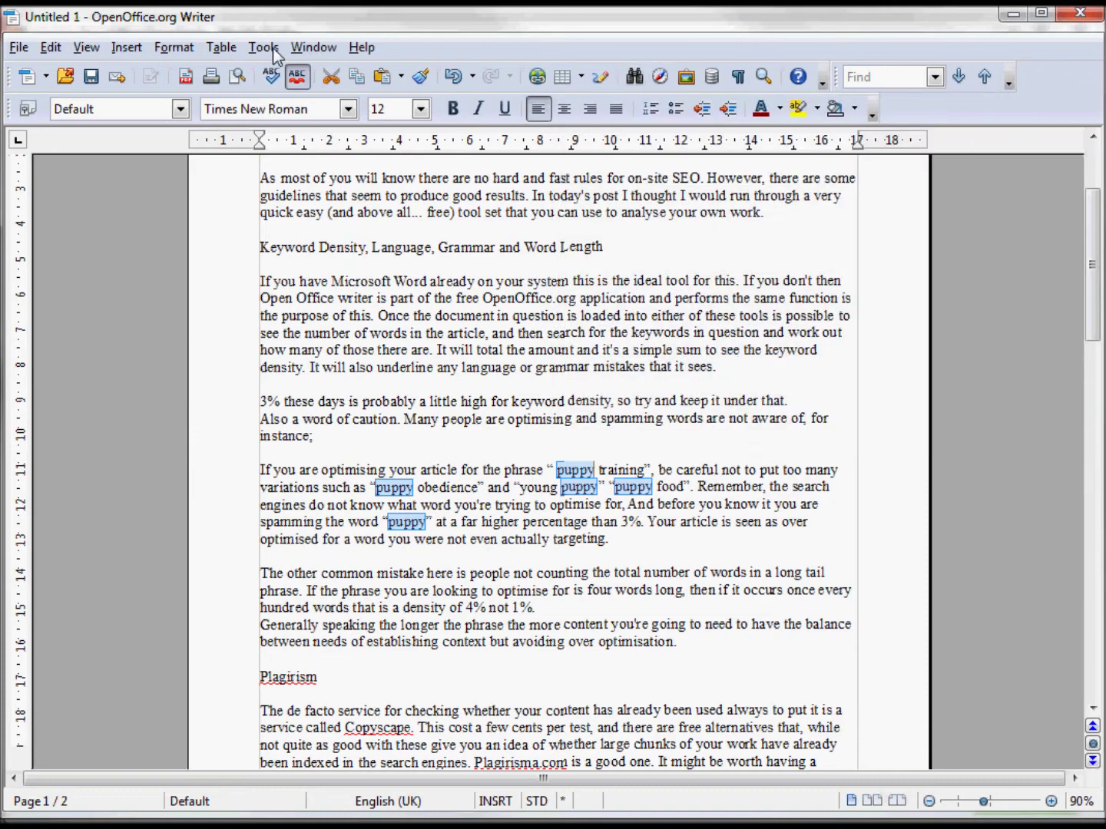
Check the word count of the whole article document and close the count dialog
{"action": "left_click", "coordinate": [264, 48]}
{"action": "left_click", "coordinate": [308, 117]}
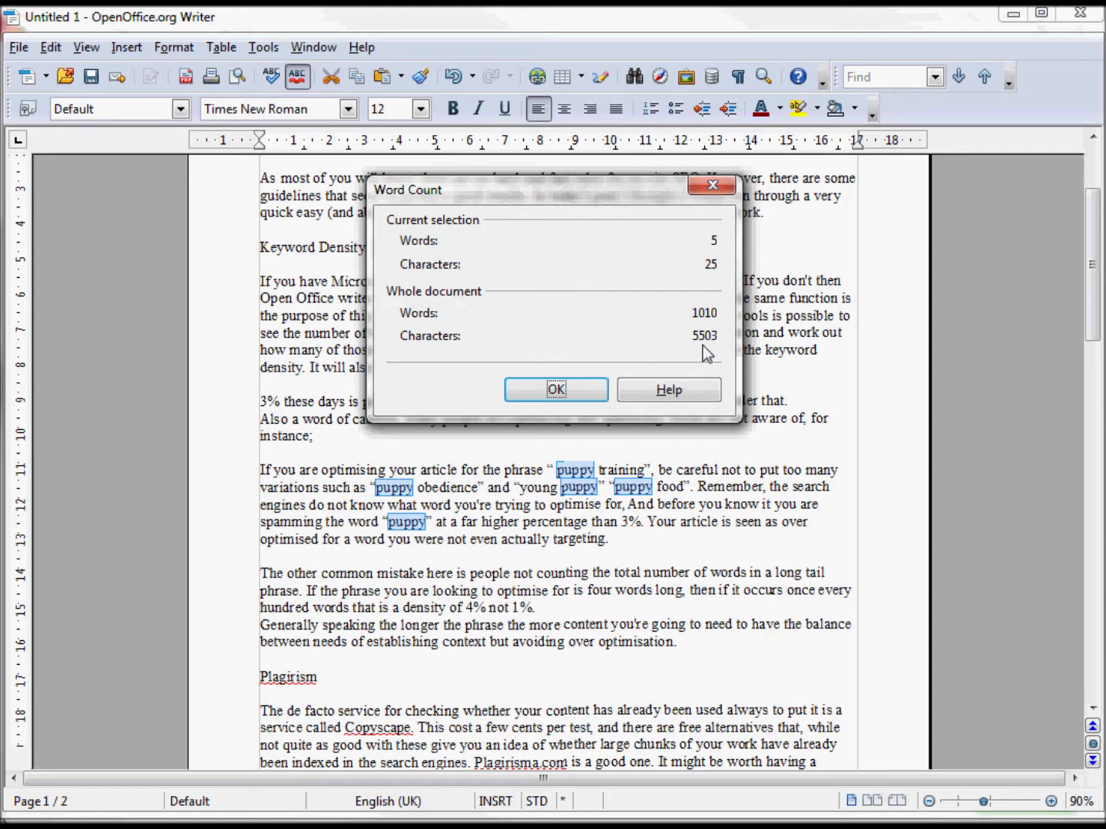
{"action": "left_click", "coordinate": [554, 391]}
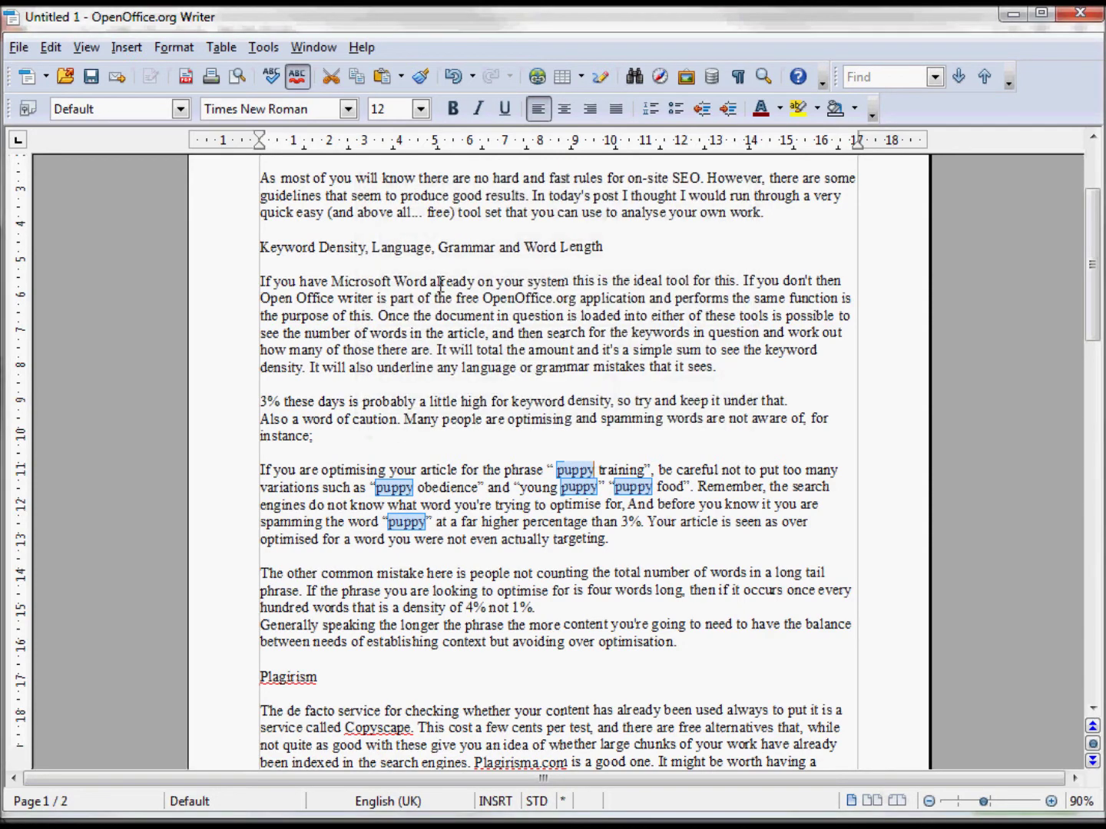
Insert a stray "z" into the word "already" to test the automatic spellcheck, and undo the insertion
{"action": "left_click", "coordinate": [441, 282]}
{"action": "type", "text": "z"}
{"action": "key", "text": "Up"}
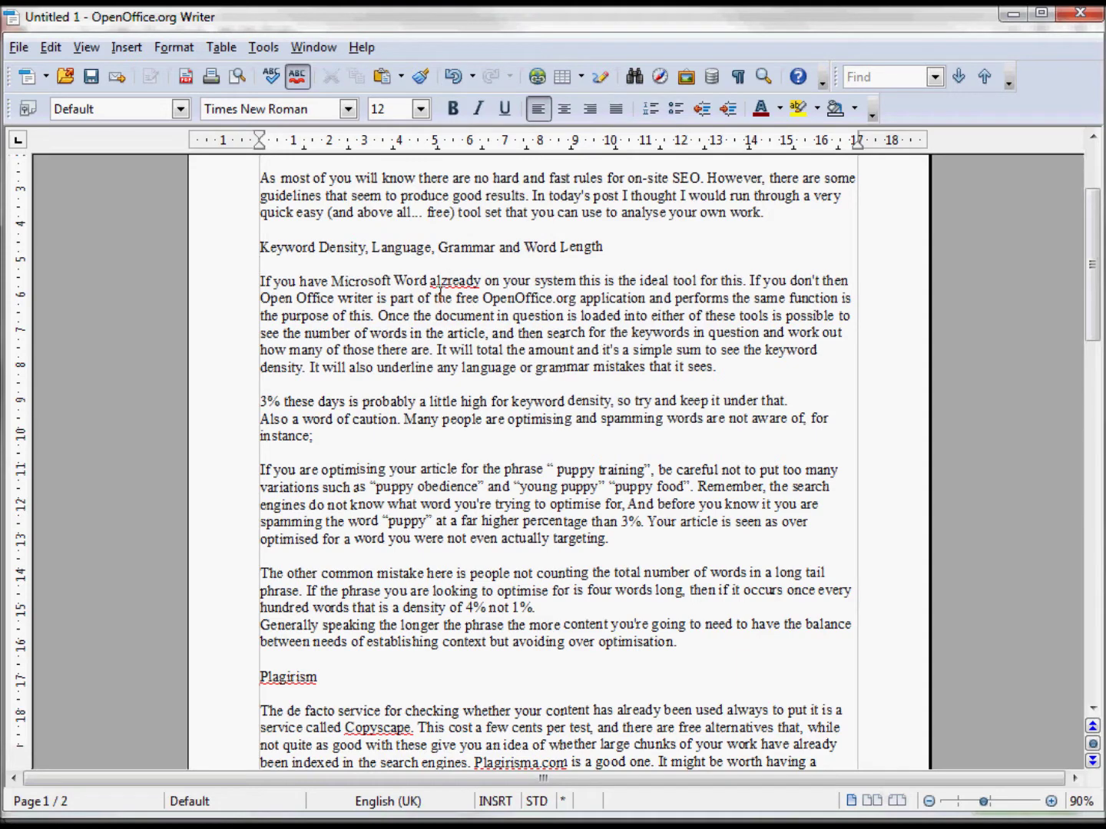
{"action": "left_click_drag", "start_coordinate": [1092, 264], "coordinate": [1092, 500]}
{"action": "key", "text": "ctrl+z"}
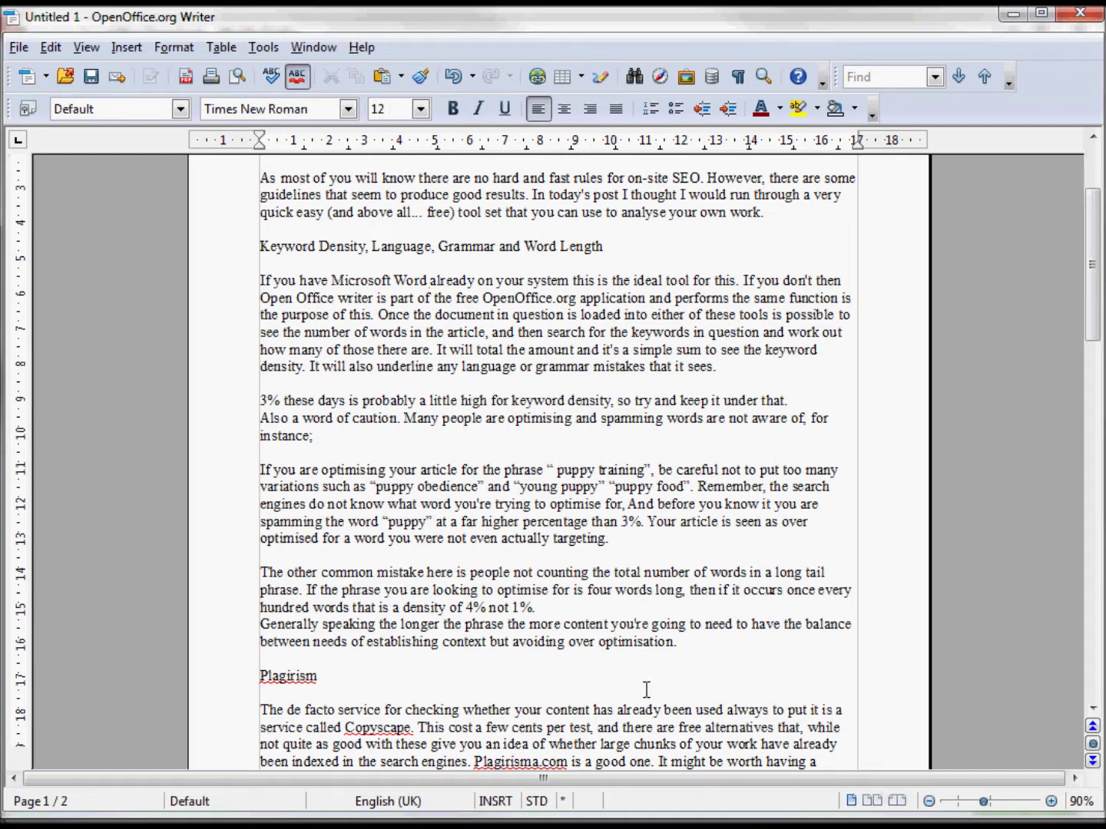
Minimize the Writer window and switch to the Plagiarisma.Net checker page in Firefox
{"action": "left_click", "coordinate": [1010, 21]}
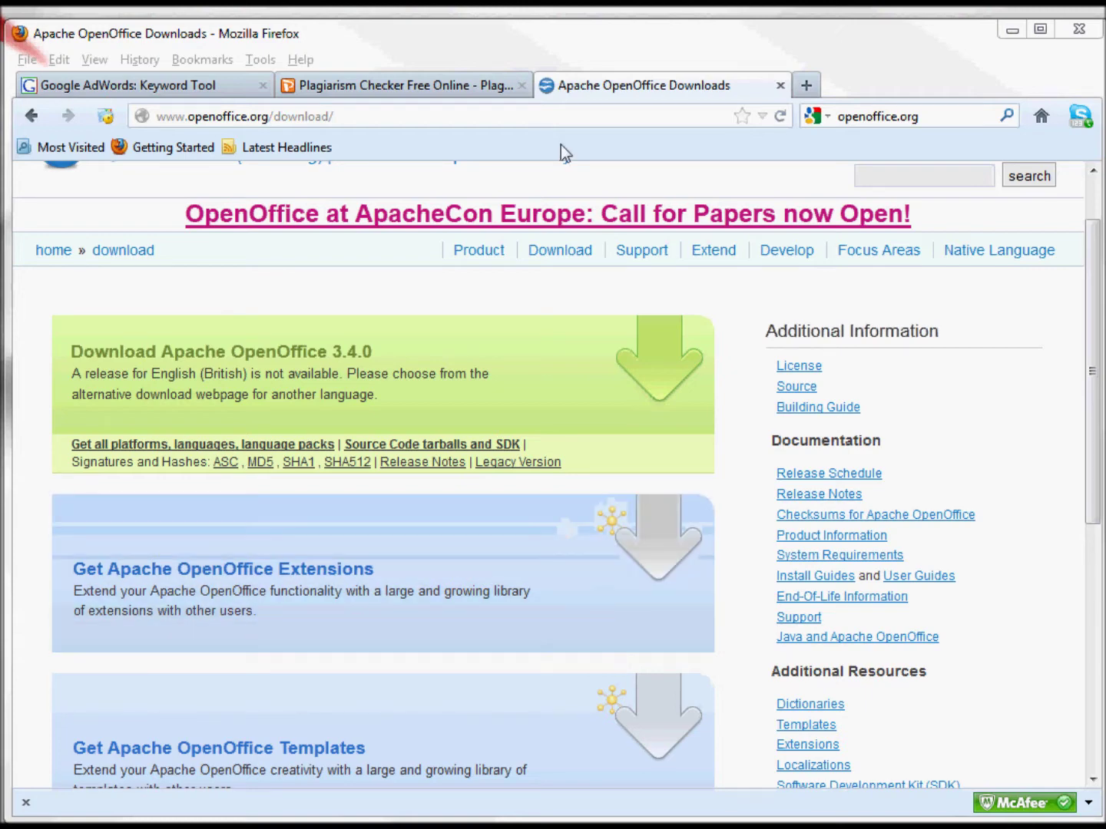
{"action": "left_click", "coordinate": [415, 87]}
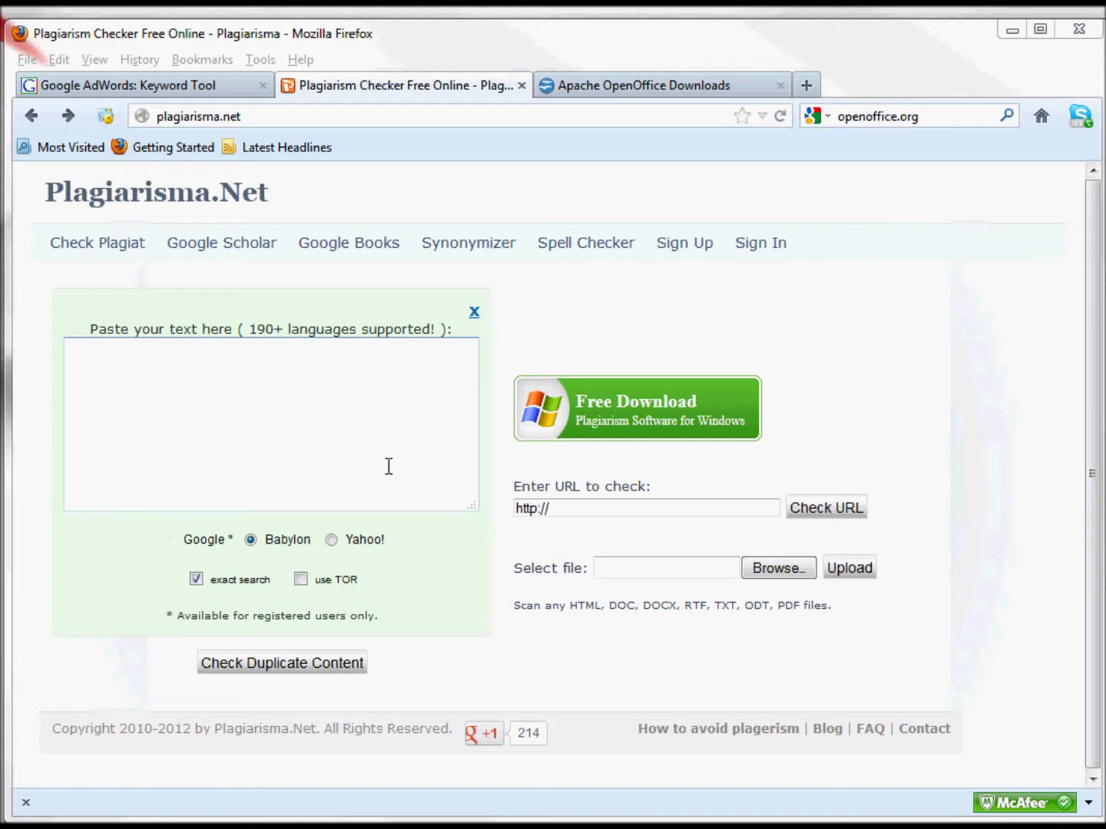
{"action": "left_click", "coordinate": [128, 359]}
{"action": "type", "text": "on-site SEO"}
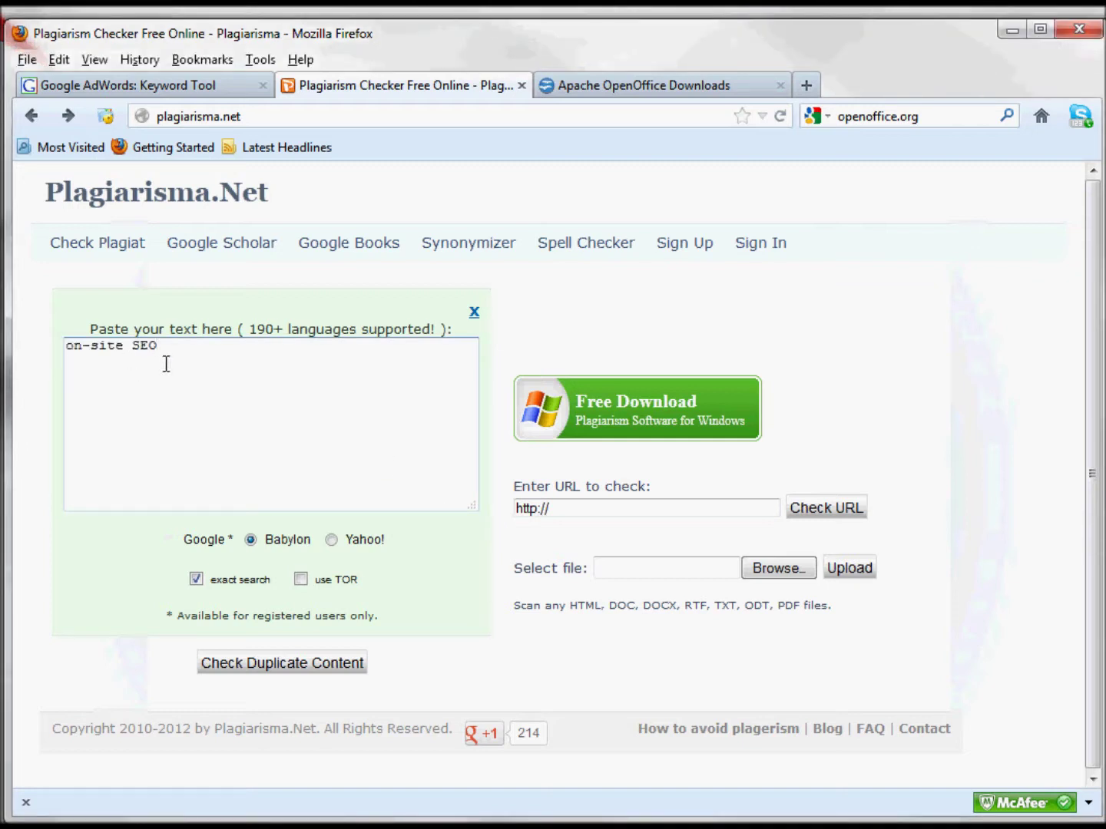
{"action": "key", "text": "ctrl+a"}
{"action": "key", "text": "Delete"}
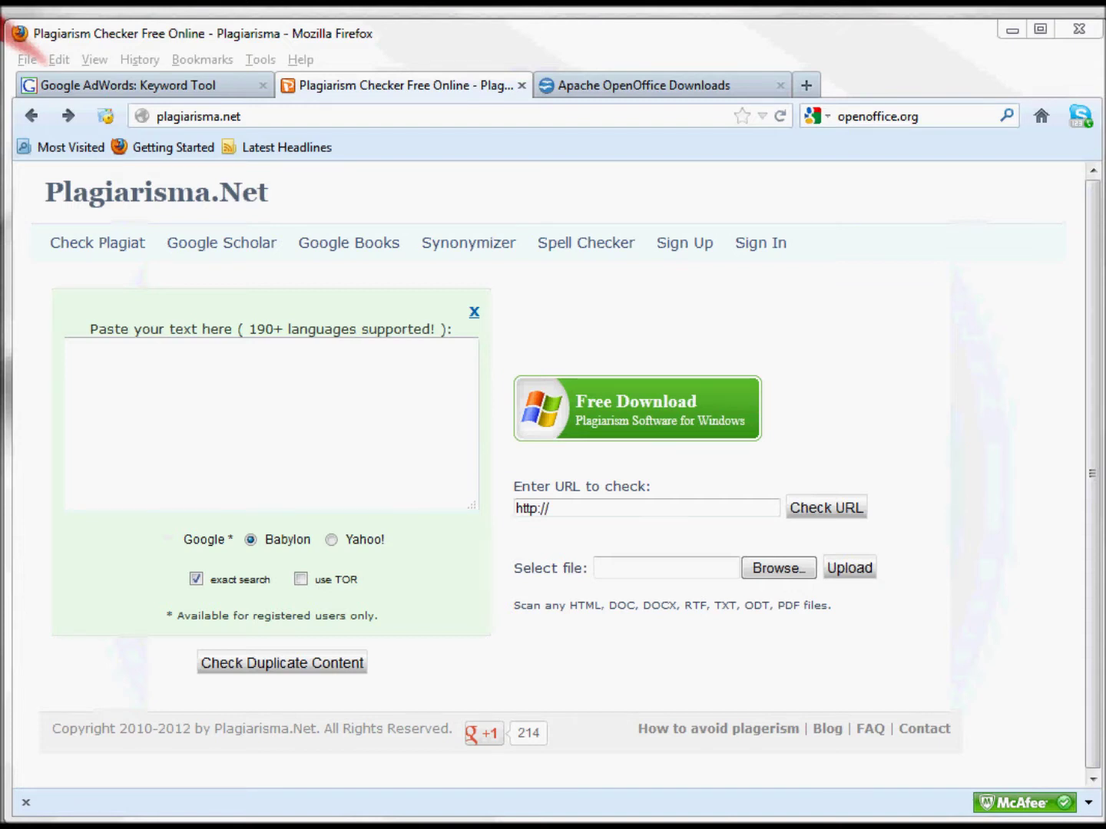
Paste the full article into the Plagiarisma text box and run the duplicate content check
{"action": "left_click", "coordinate": [123, 358]}
{"action": "key", "text": "ctrl+v"}
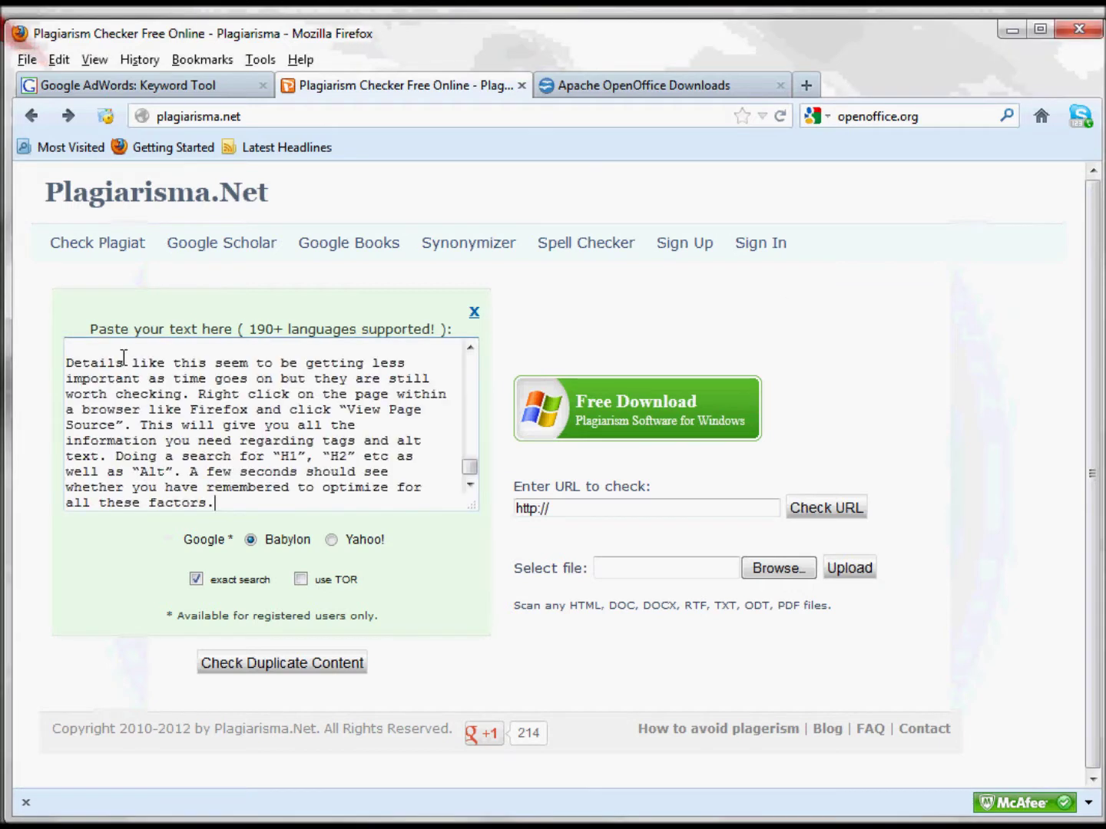
{"action": "left_click", "coordinate": [282, 663]}
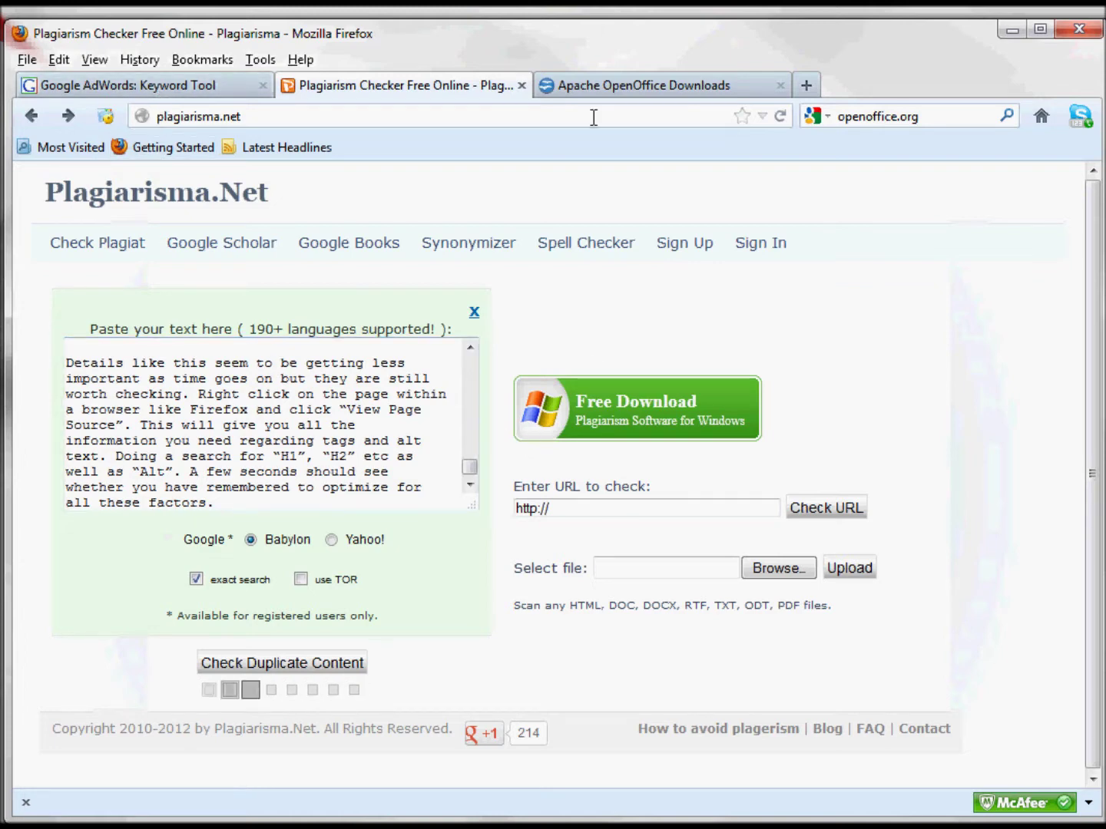
Examine the competition and the global and local monthly searches for "puppy training" and its related ideas in the Google AdWords Keyword Tool
{"action": "left_click", "coordinate": [119, 88]}
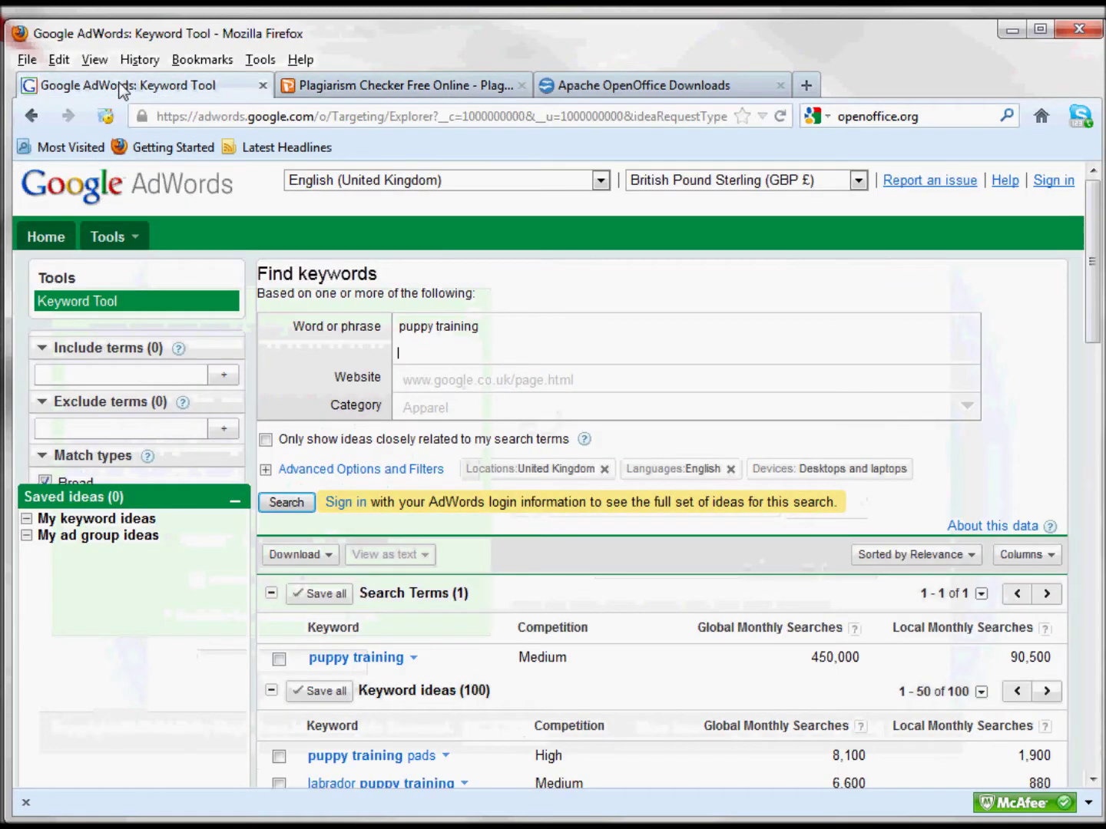
{"action": "key", "text": "BackSpace"}
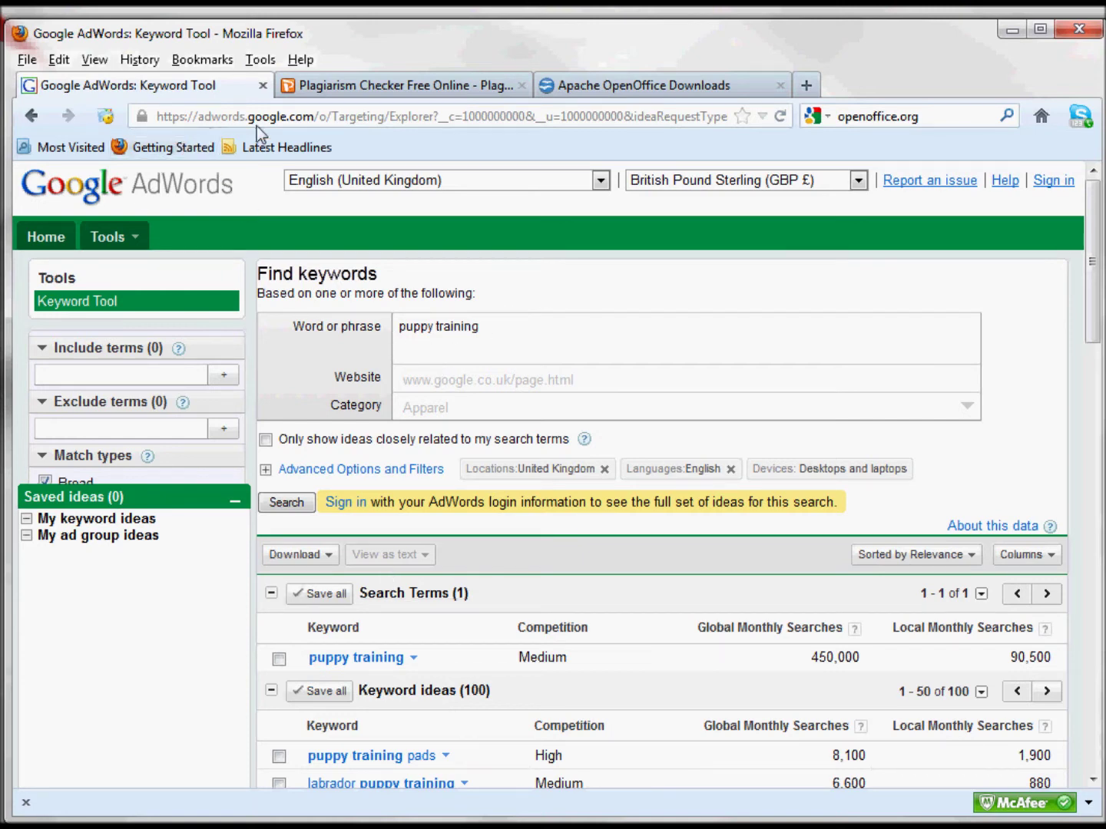
{"action": "left_click_drag", "start_coordinate": [1090, 284], "coordinate": [1101, 404]}
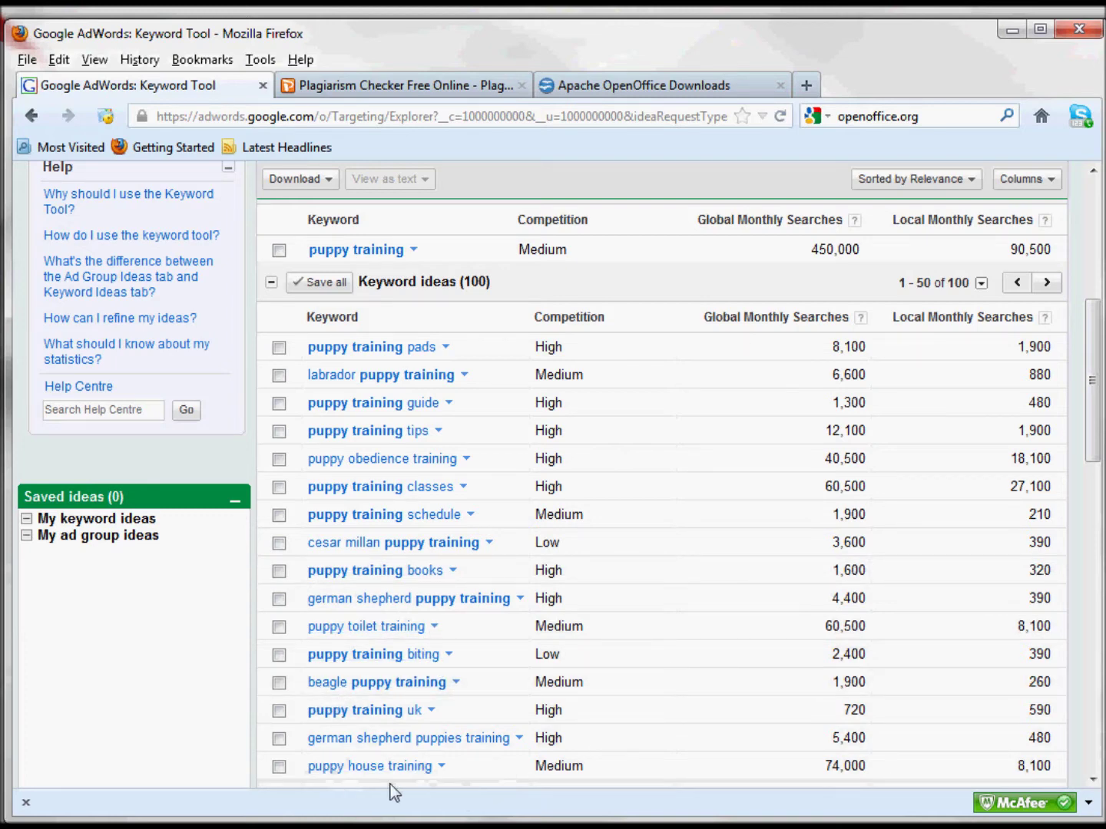
{"action": "left_click_drag", "start_coordinate": [1094, 415], "coordinate": [1092, 484]}
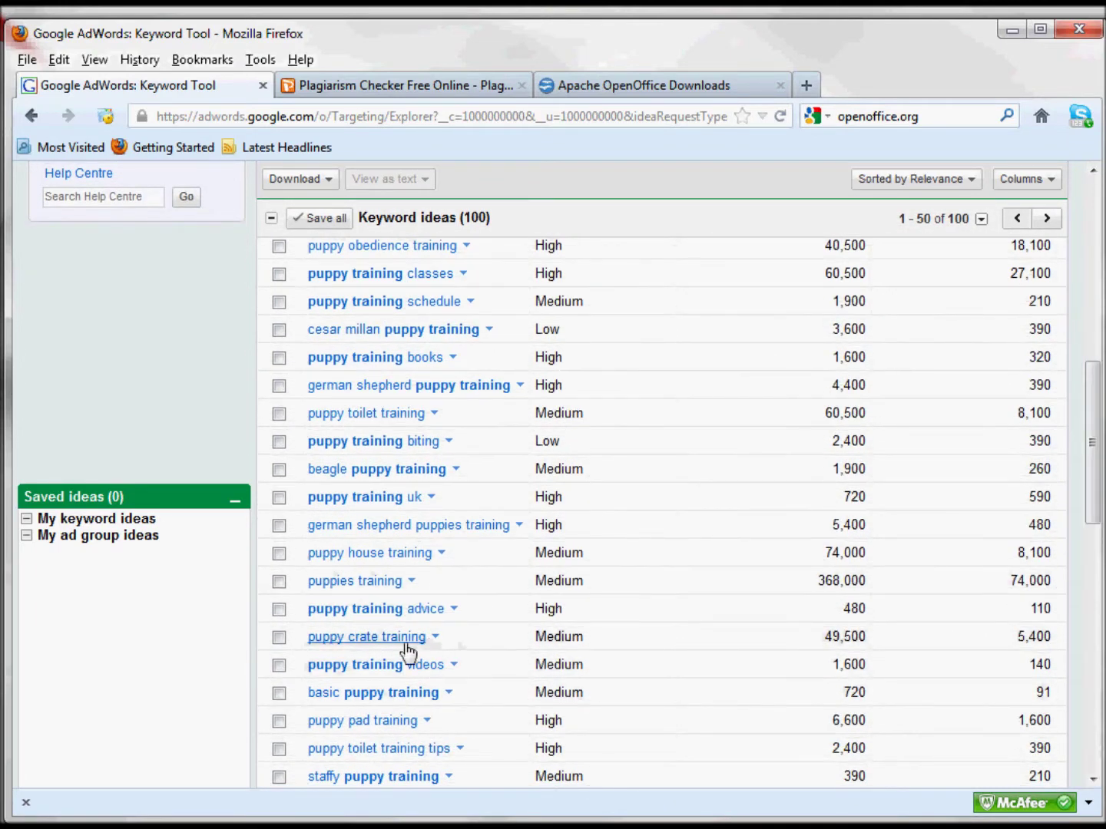
{"action": "left_click_drag", "start_coordinate": [1094, 442], "coordinate": [1094, 326]}
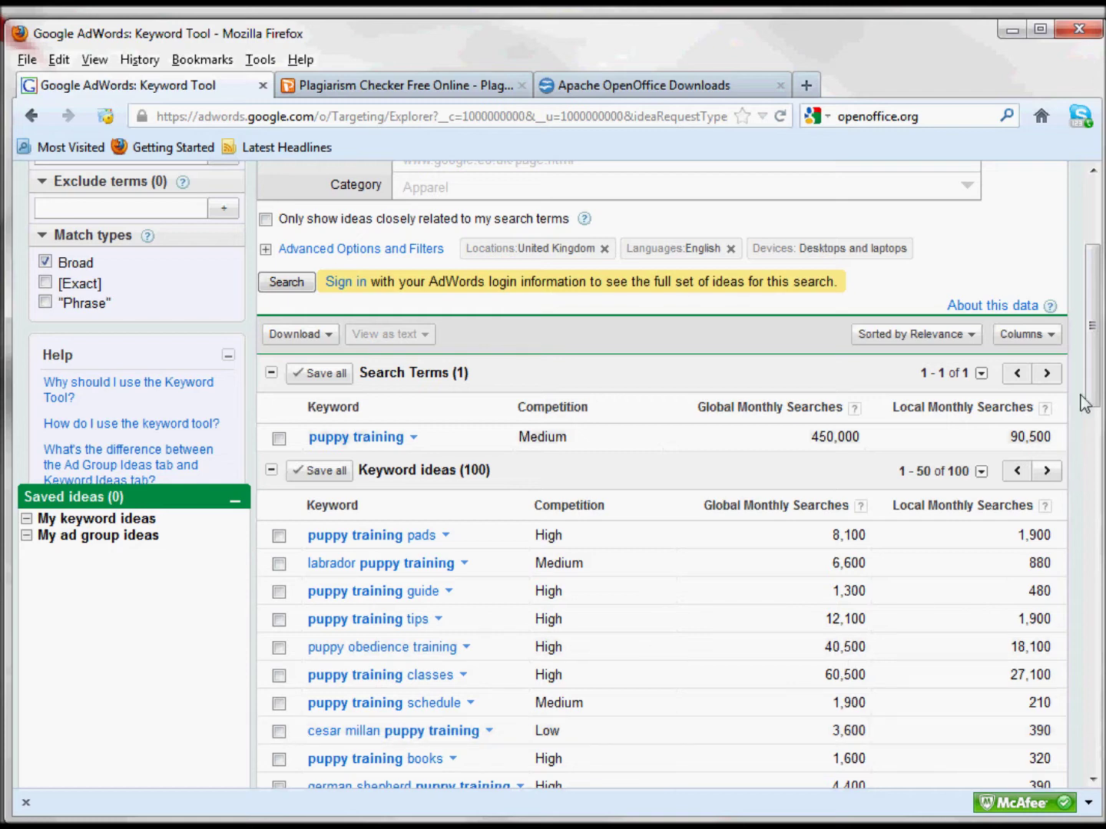
{"action": "left_click_drag", "start_coordinate": [1086, 398], "coordinate": [1091, 452]}
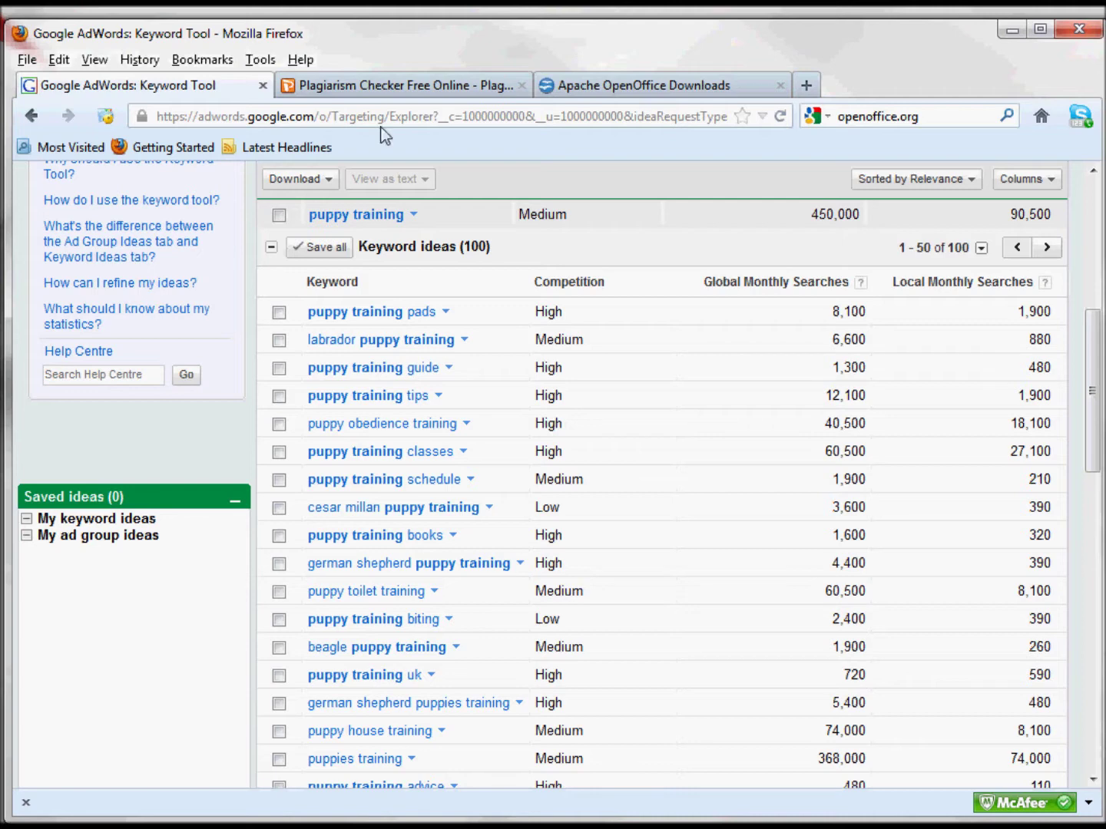
{"action": "left_click_drag", "start_coordinate": [1095, 376], "coordinate": [1088, 224]}
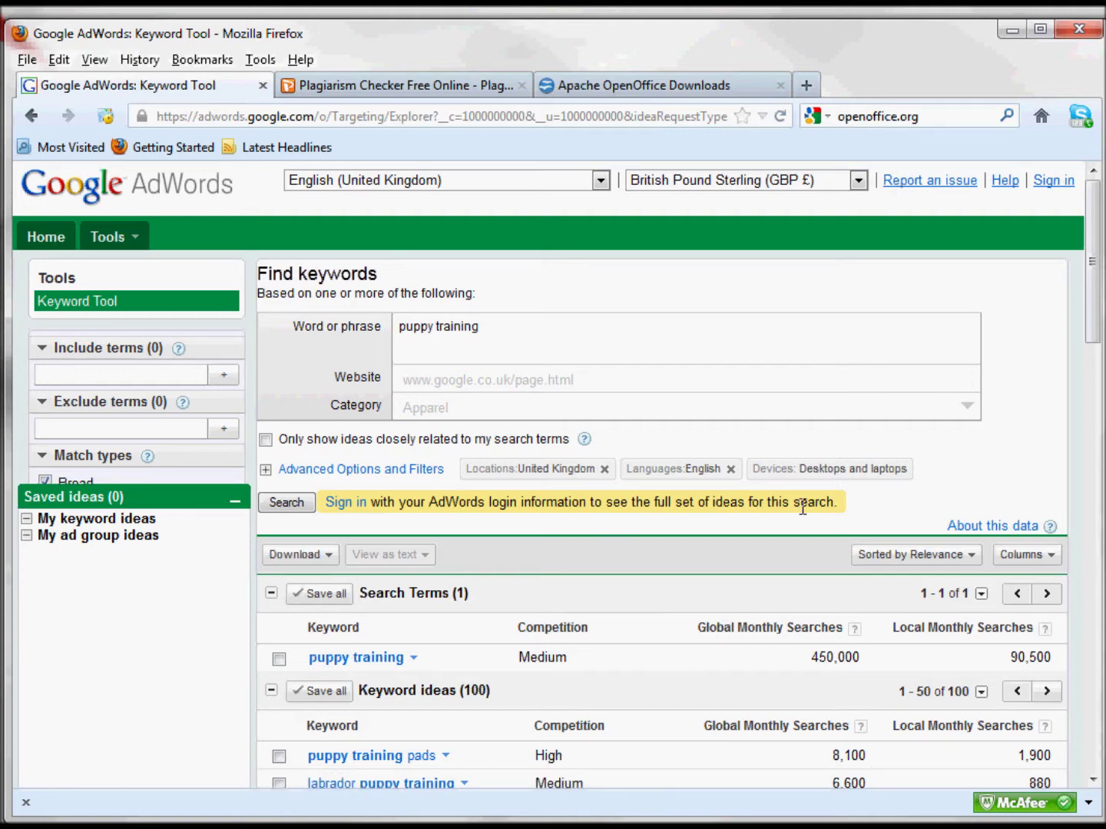
{"action": "scroll", "coordinate": [802, 507], "scroll_direction": "down", "scroll_amount": 10}
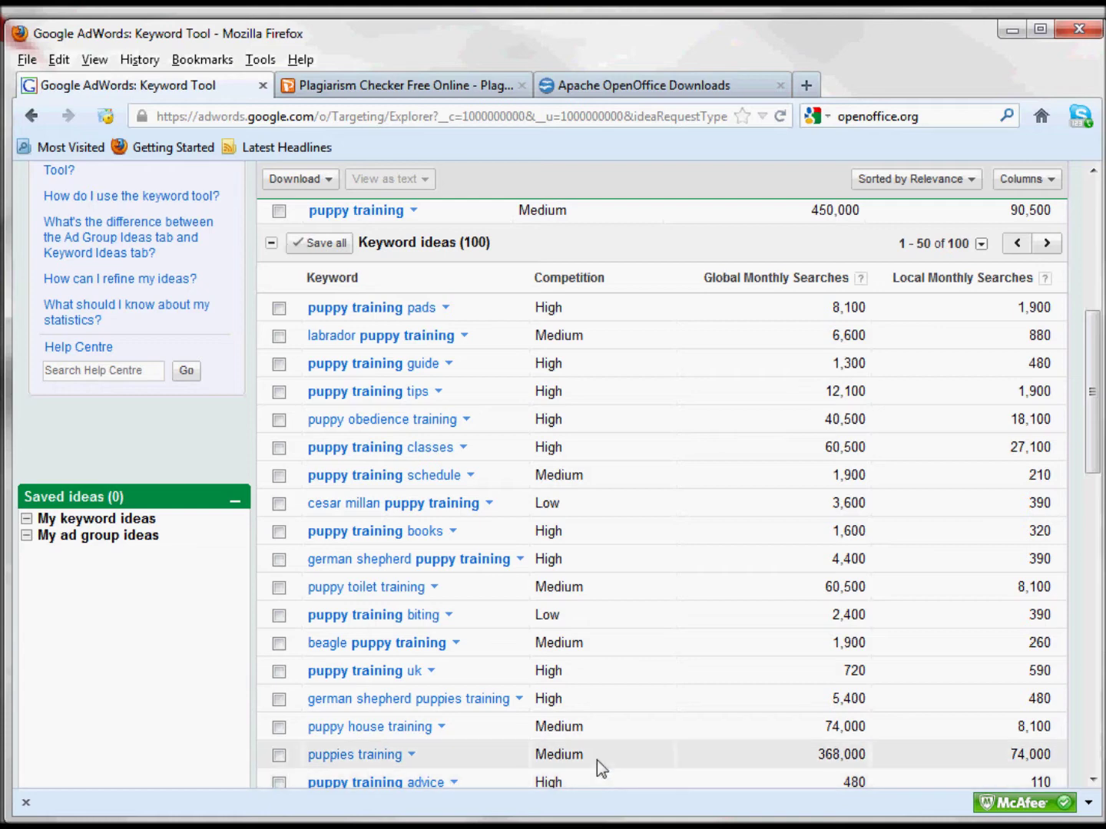
Review the Plagiarisma results for the article, comparing which sentences are unique and which match other domains
{"action": "left_click", "coordinate": [338, 86]}
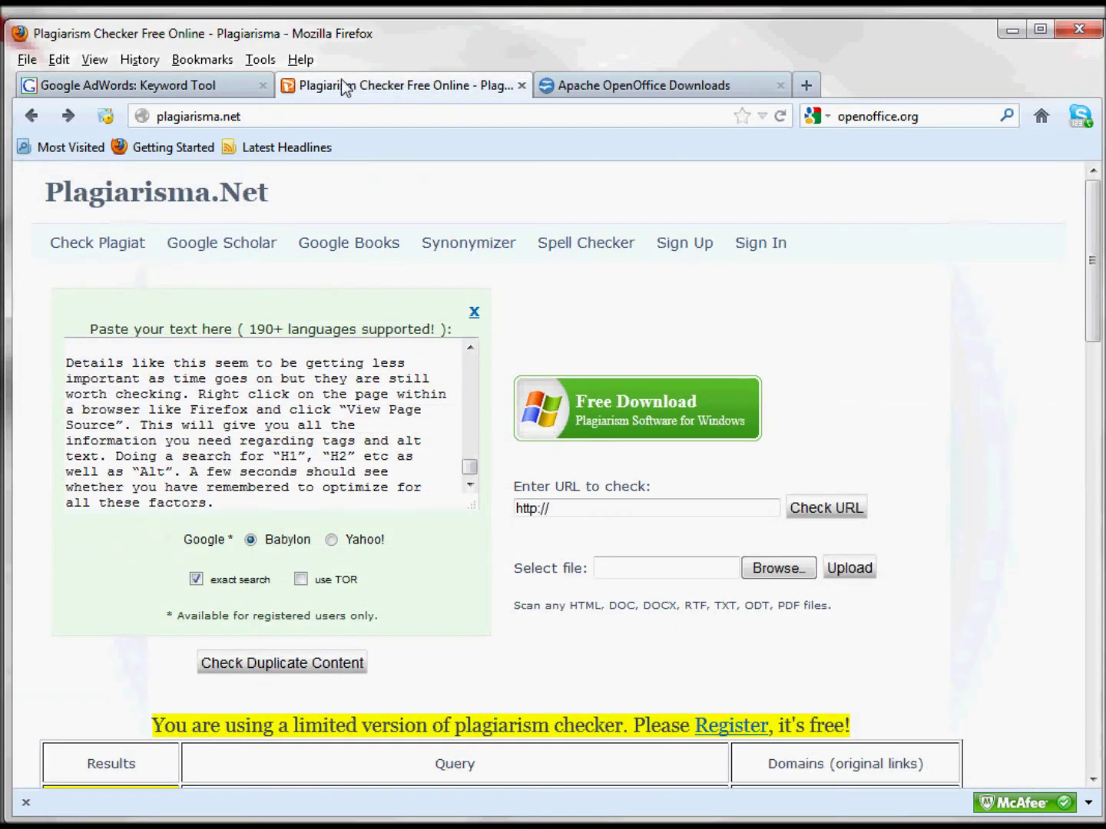
{"action": "scroll", "coordinate": [520, 540], "scroll_direction": "down", "scroll_amount": 5}
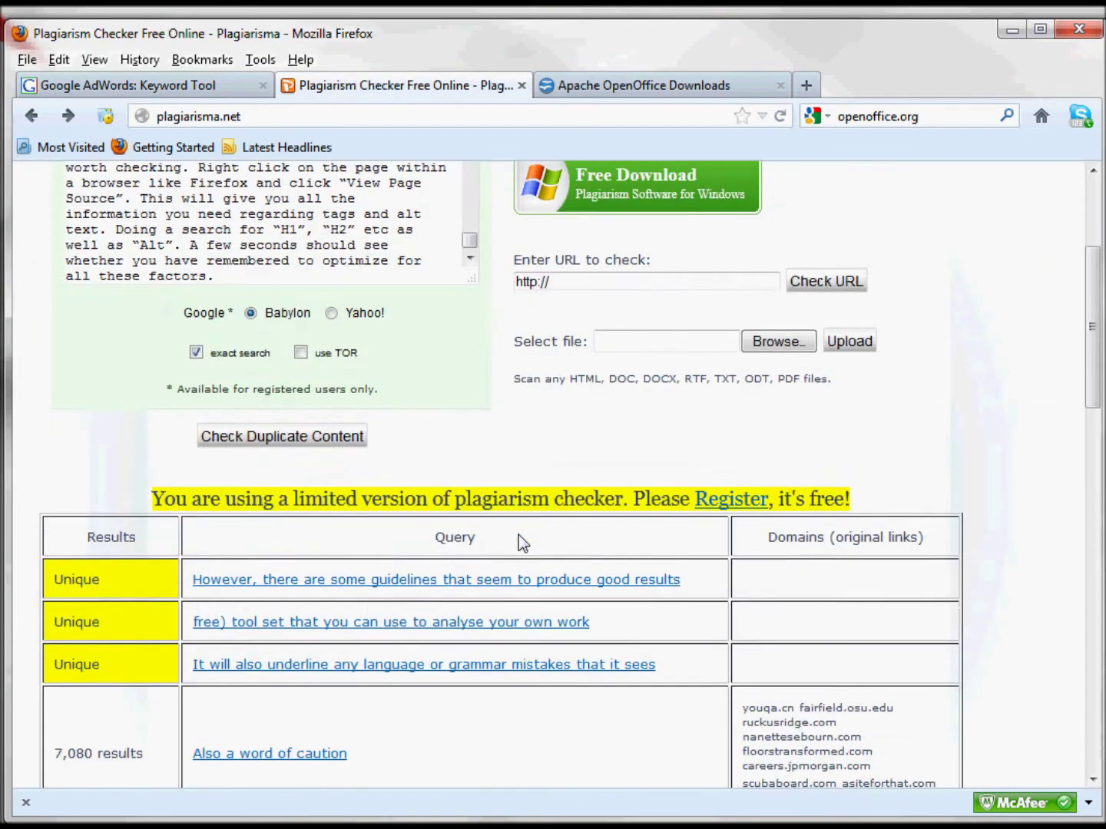
{"action": "scroll", "coordinate": [520, 540], "scroll_direction": "down", "scroll_amount": 2}
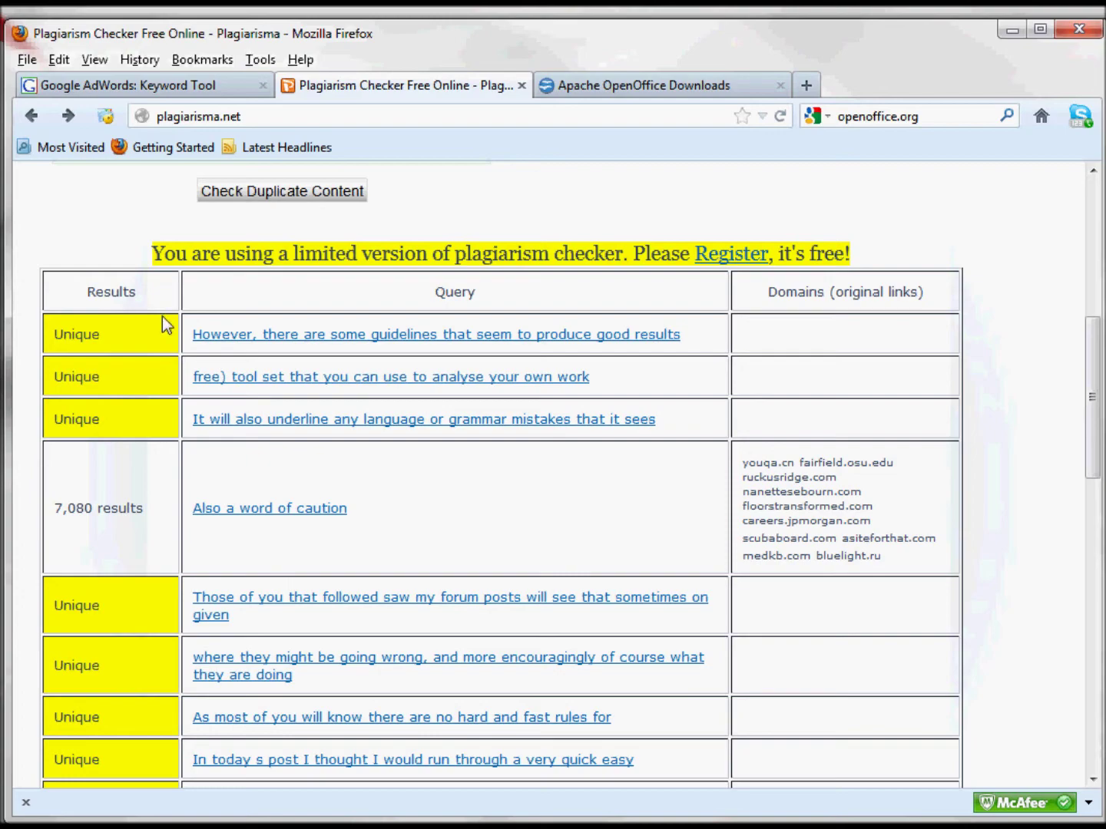
{"action": "left_click_drag", "start_coordinate": [1090, 363], "coordinate": [1095, 243]}
{"action": "scroll", "coordinate": [281, 510], "scroll_direction": "down", "scroll_amount": 10}
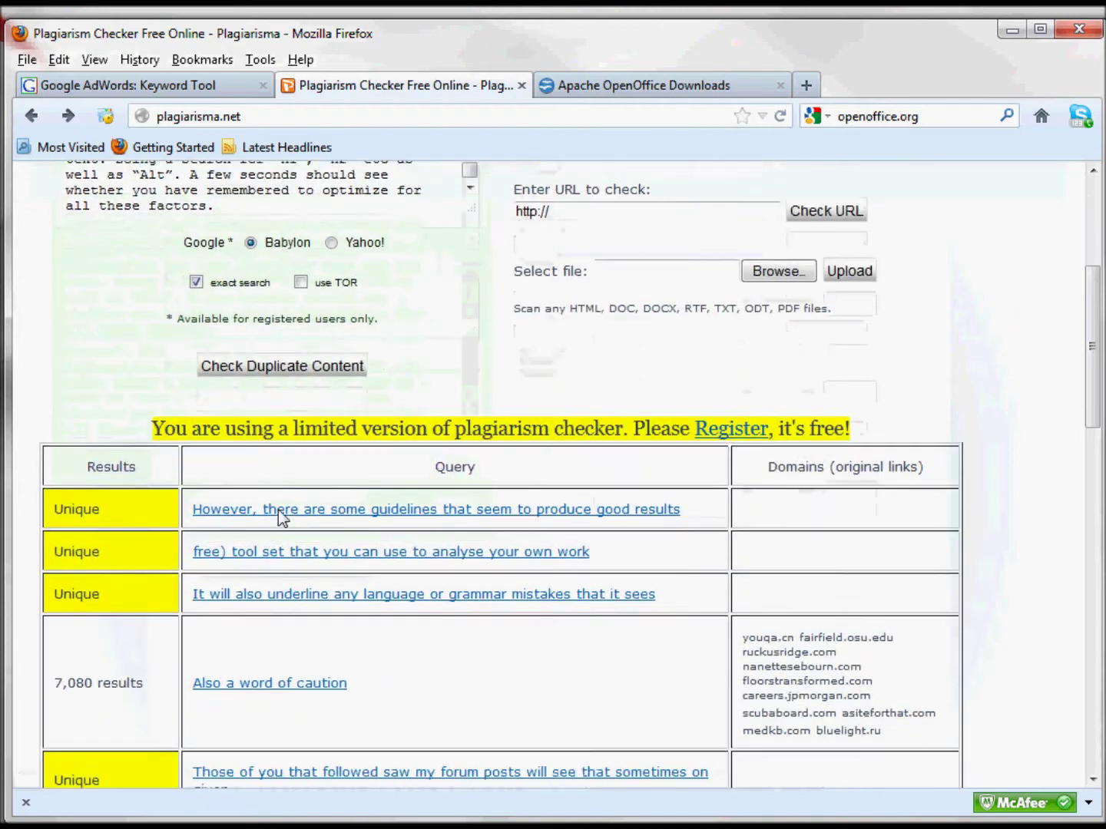
{"action": "scroll", "coordinate": [274, 509], "scroll_direction": "up", "scroll_amount": 3}
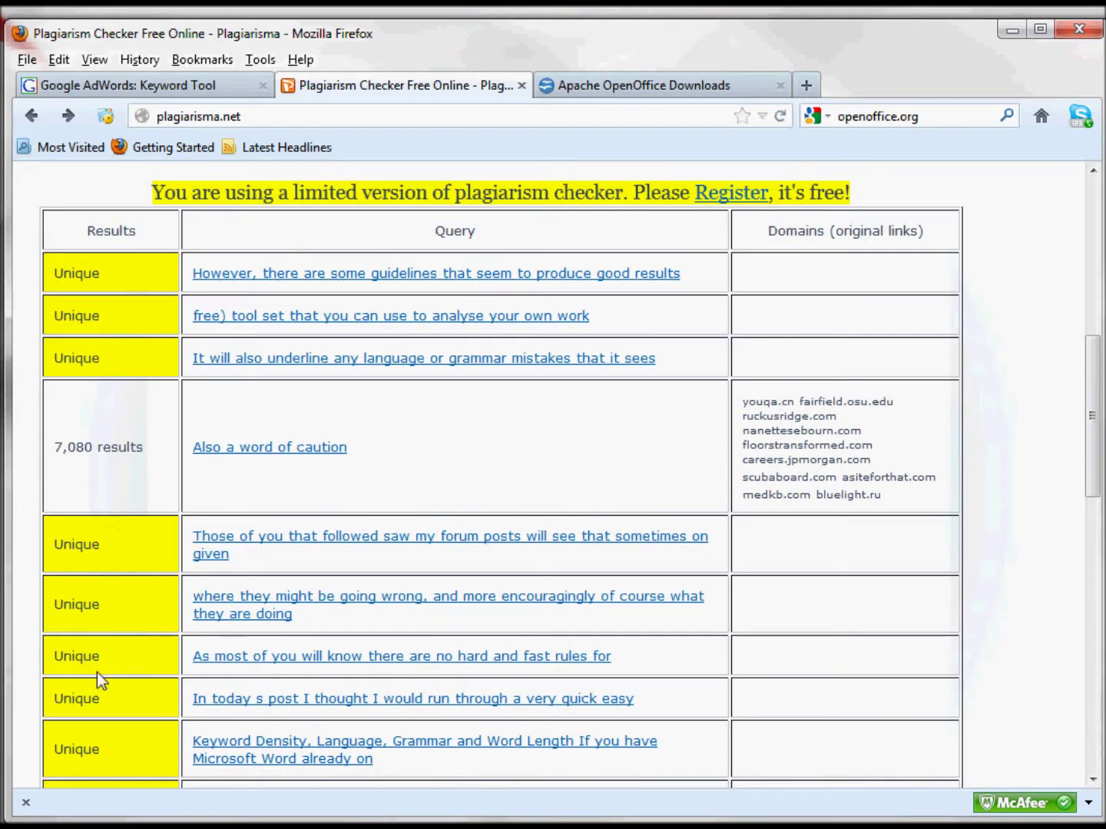
{"action": "scroll", "coordinate": [146, 755], "scroll_direction": "down", "scroll_amount": 3}
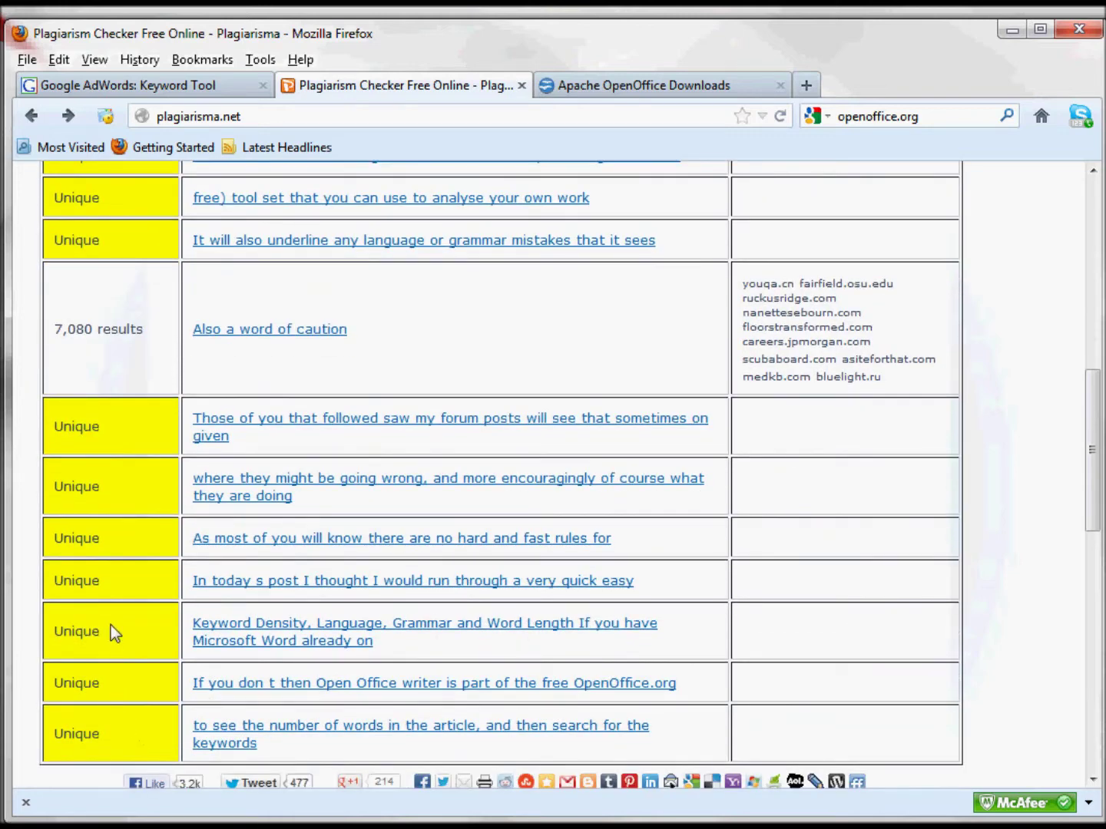
{"action": "scroll", "coordinate": [146, 455], "scroll_direction": "up", "scroll_amount": 3}
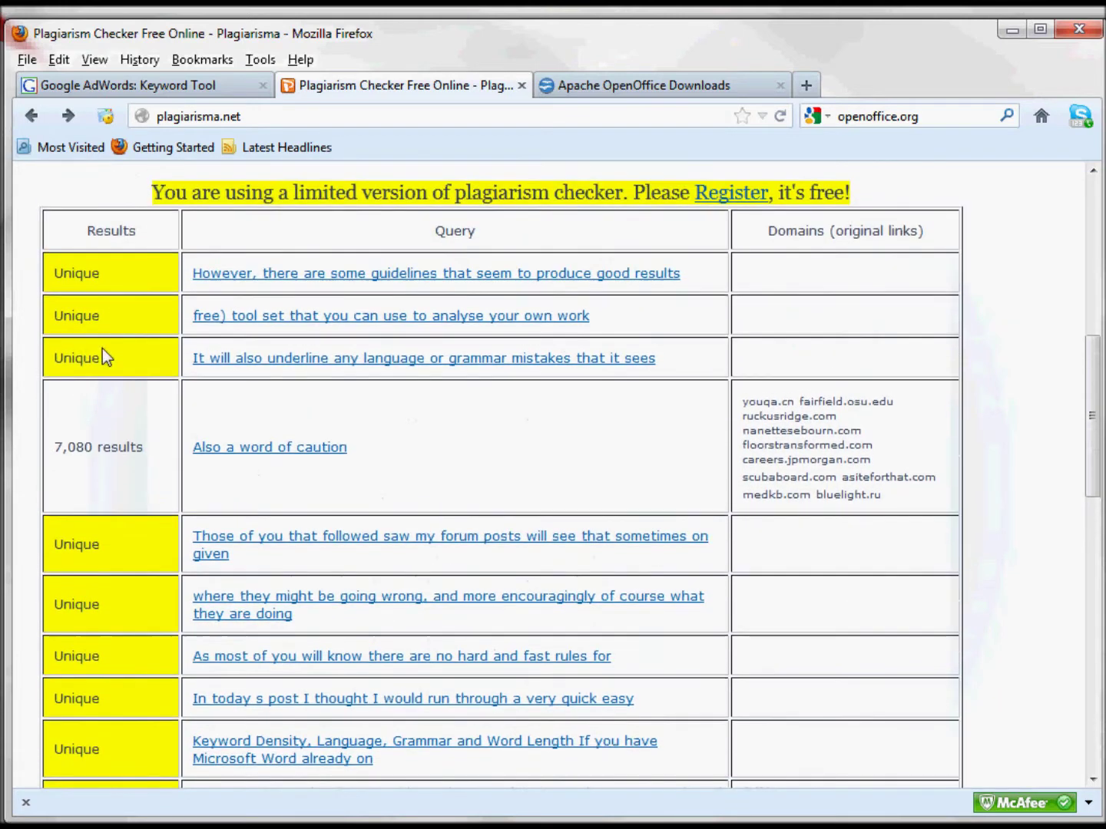
{"action": "scroll", "coordinate": [300, 547], "scroll_direction": "down", "scroll_amount": 3}
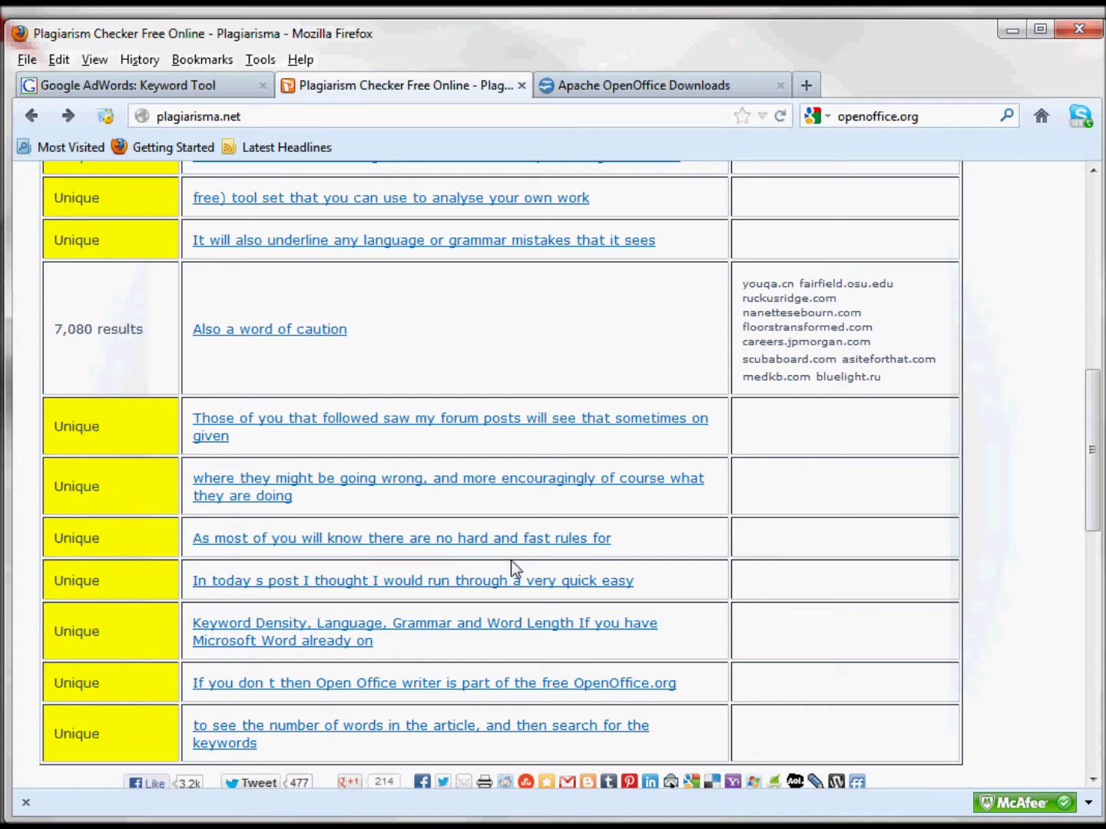
{"action": "scroll", "coordinate": [516, 568], "scroll_direction": "up", "scroll_amount": 3}
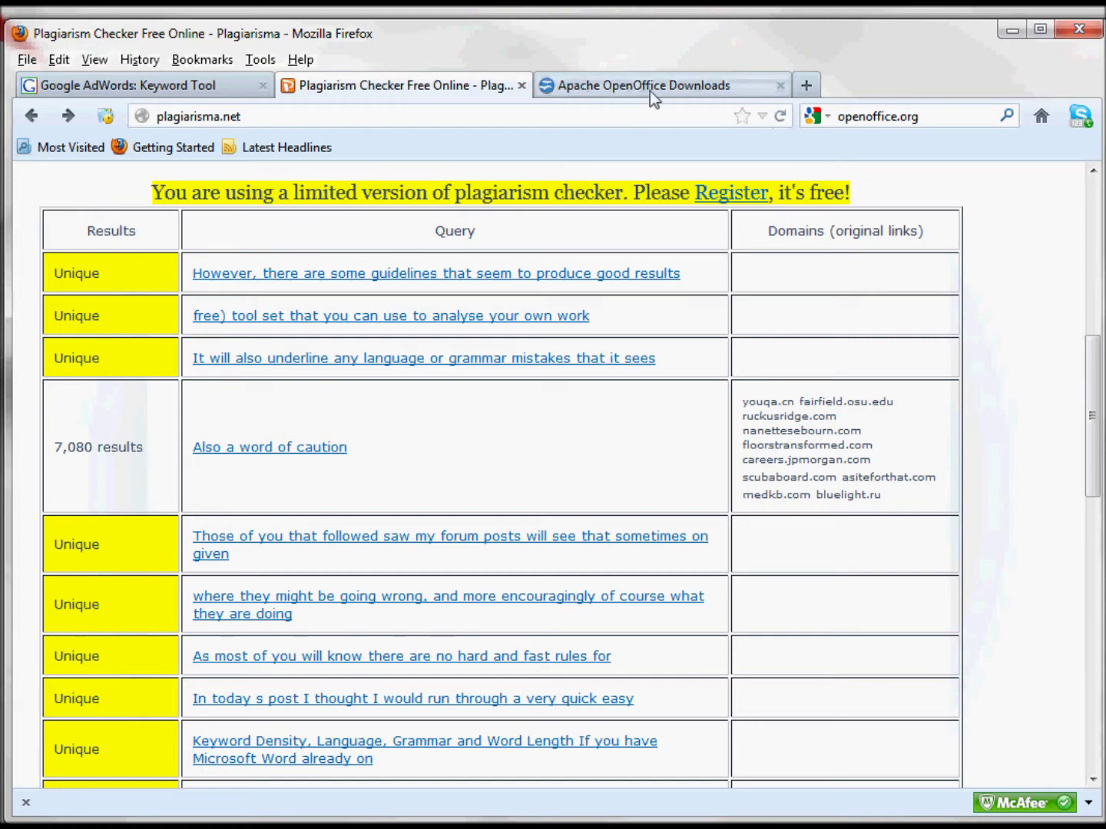
Open a new browser tab and start a web search for Microsoft
{"action": "left_click", "coordinate": [805, 85]}
{"action": "left_click", "coordinate": [967, 116]}
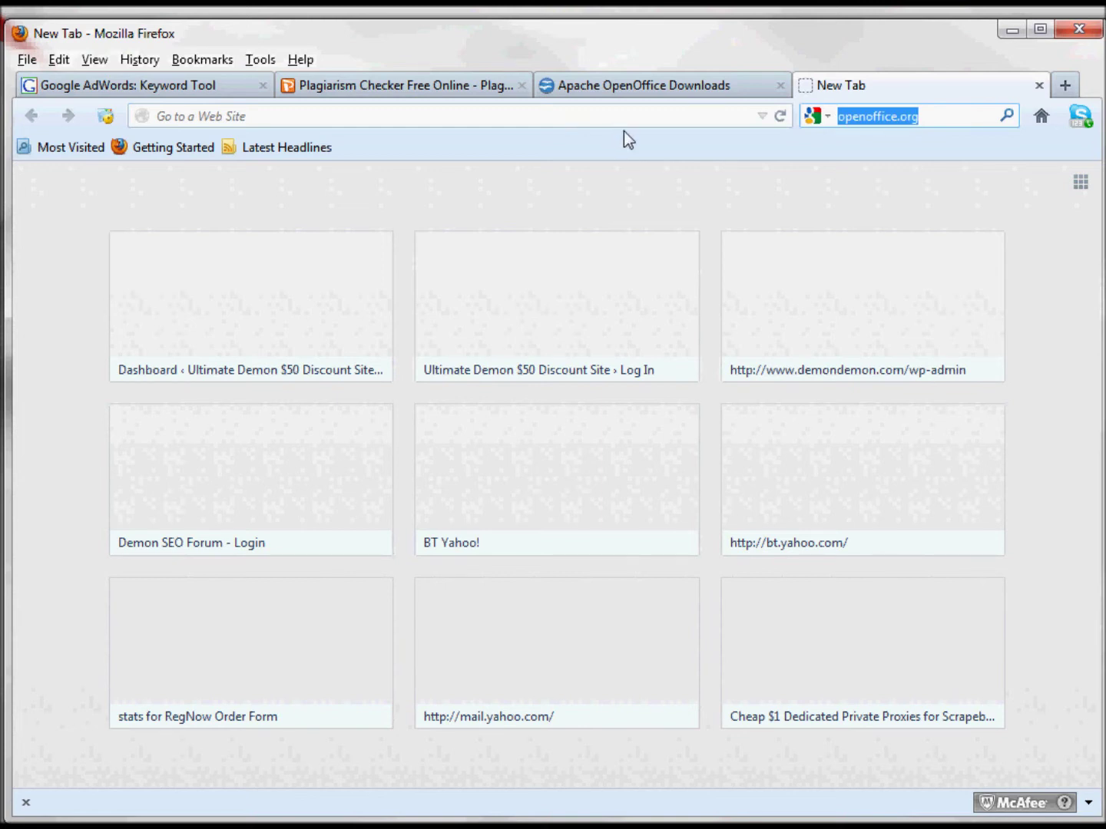
{"action": "type", "text": "microsof"}
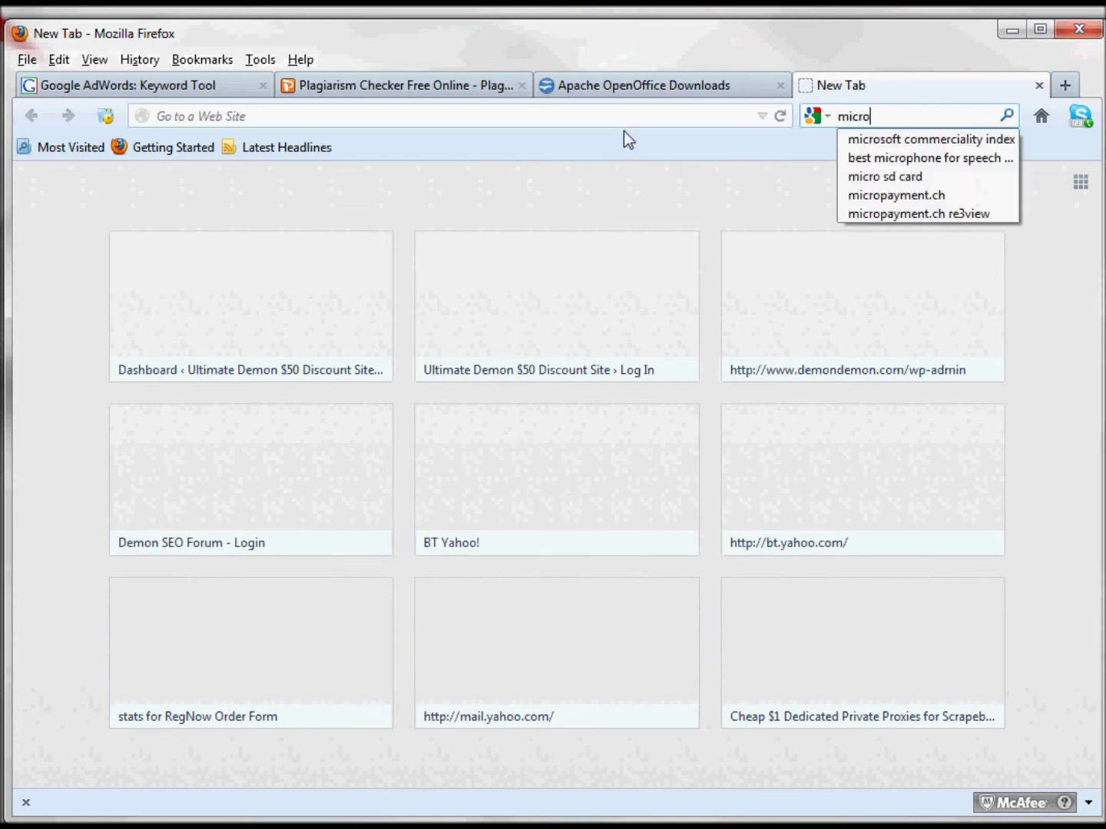
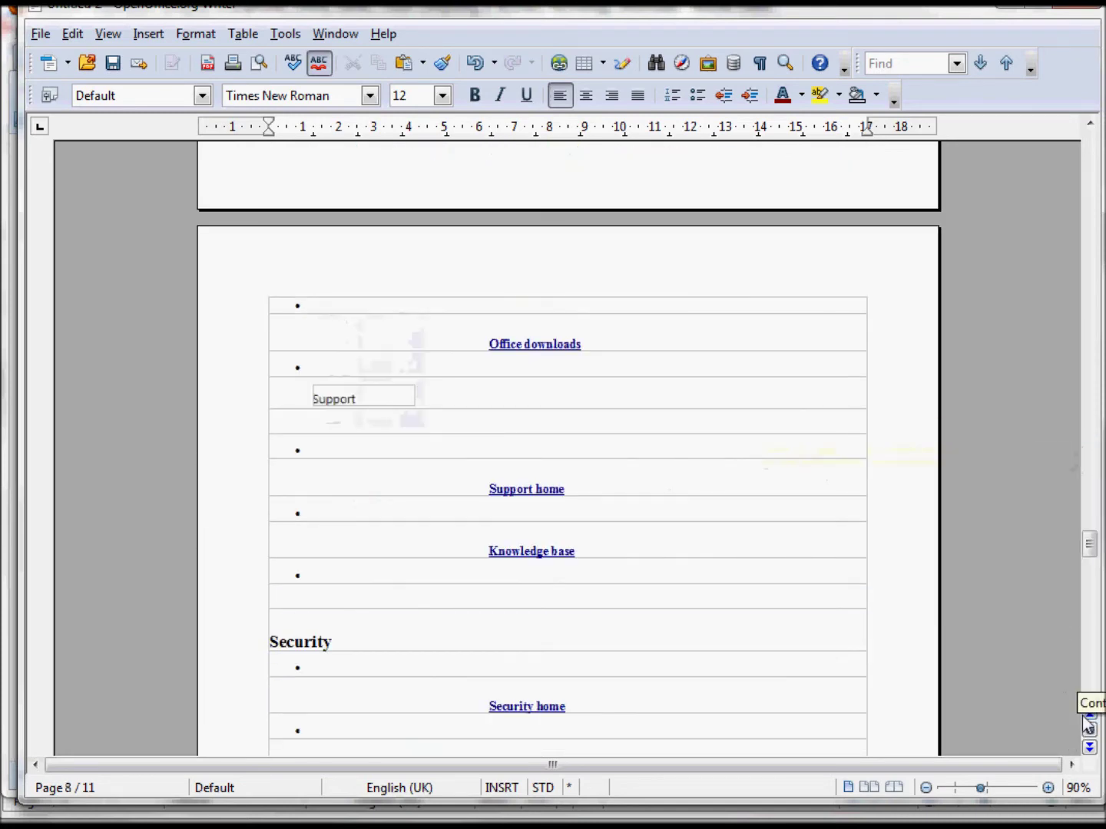
Look through the Microsoft web page content toward the end of the Writer document
{"action": "left_click_drag", "start_coordinate": [1089, 544], "coordinate": [1092, 620]}
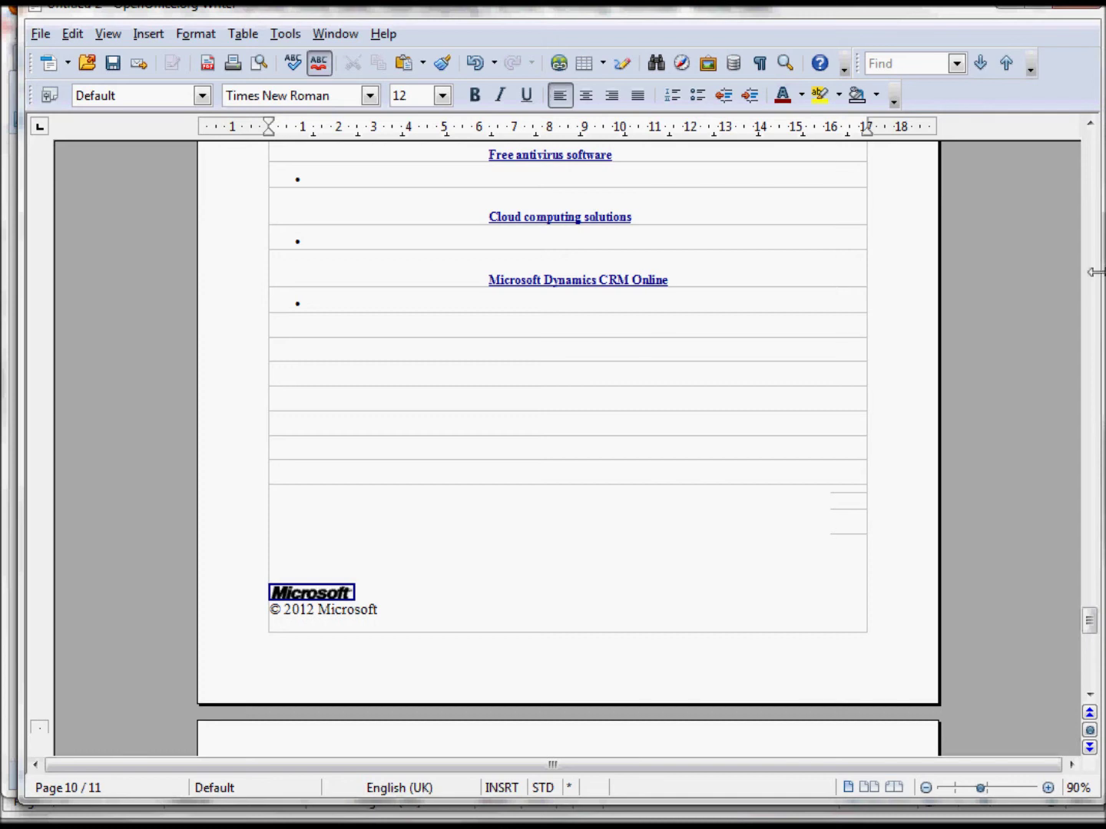
Switch to the Microsoft home page in Firefox, clear its text selection, and open its page source in a repositioned, enlarged window
{"action": "mouse_move", "coordinate": [1056, 3]}
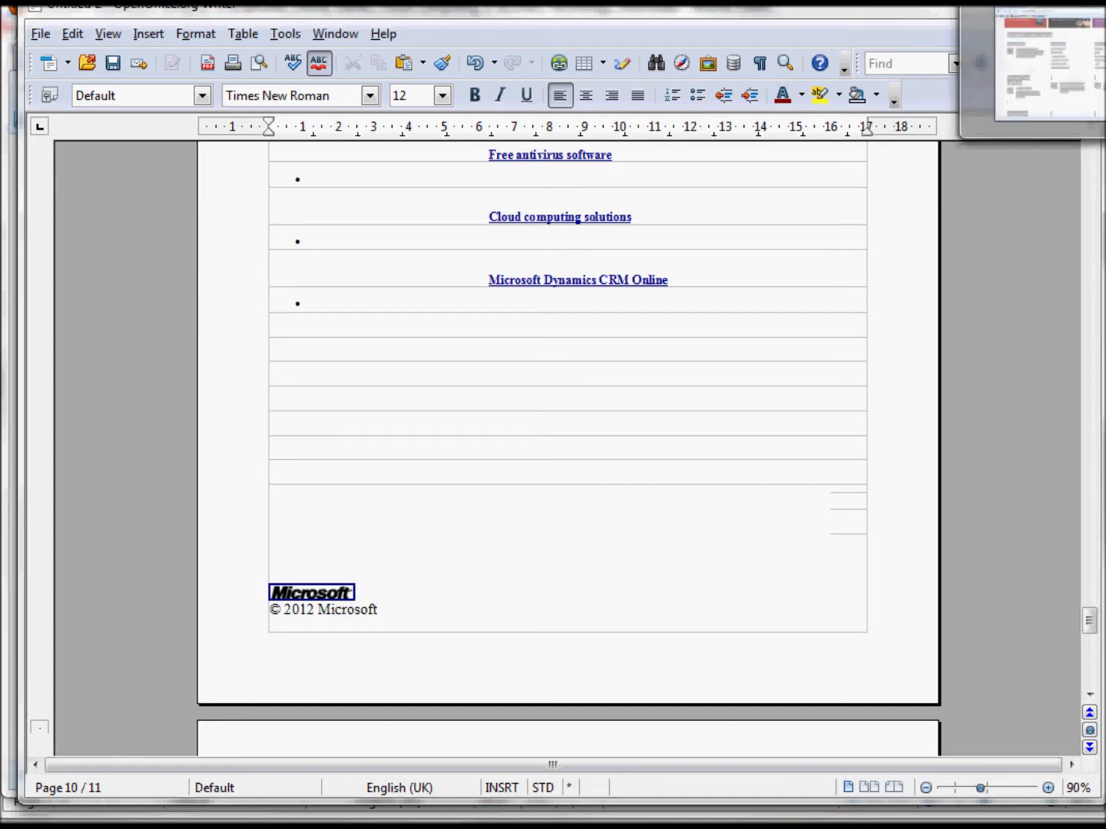
{"action": "left_click", "coordinate": [1048, 69]}
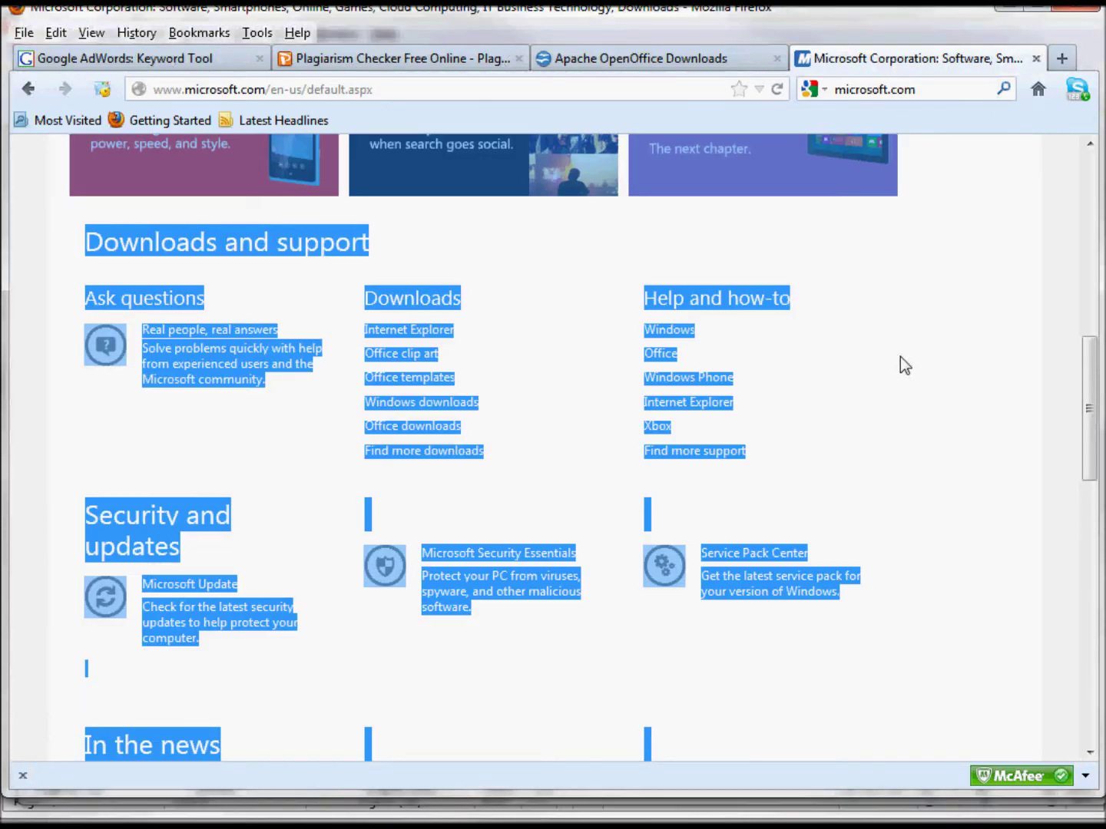
{"action": "left_click", "coordinate": [900, 366]}
{"action": "scroll", "coordinate": [1010, 448], "scroll_direction": "down", "scroll_amount": 2}
{"action": "right_click", "coordinate": [893, 313]}
{"action": "left_click", "coordinate": [965, 553]}
{"action": "left_click_drag", "start_coordinate": [96, 4], "coordinate": [695, 13]}
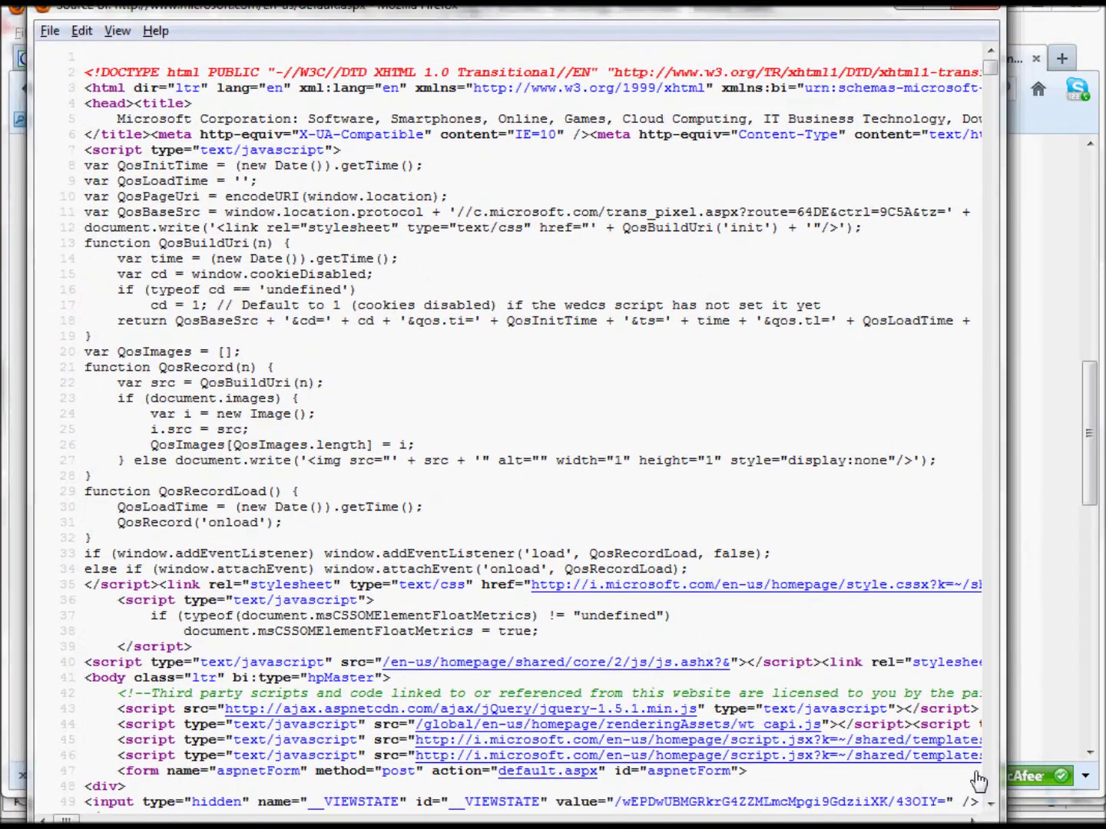
{"action": "left_click_drag", "start_coordinate": [1004, 828], "coordinate": [1089, 817]}
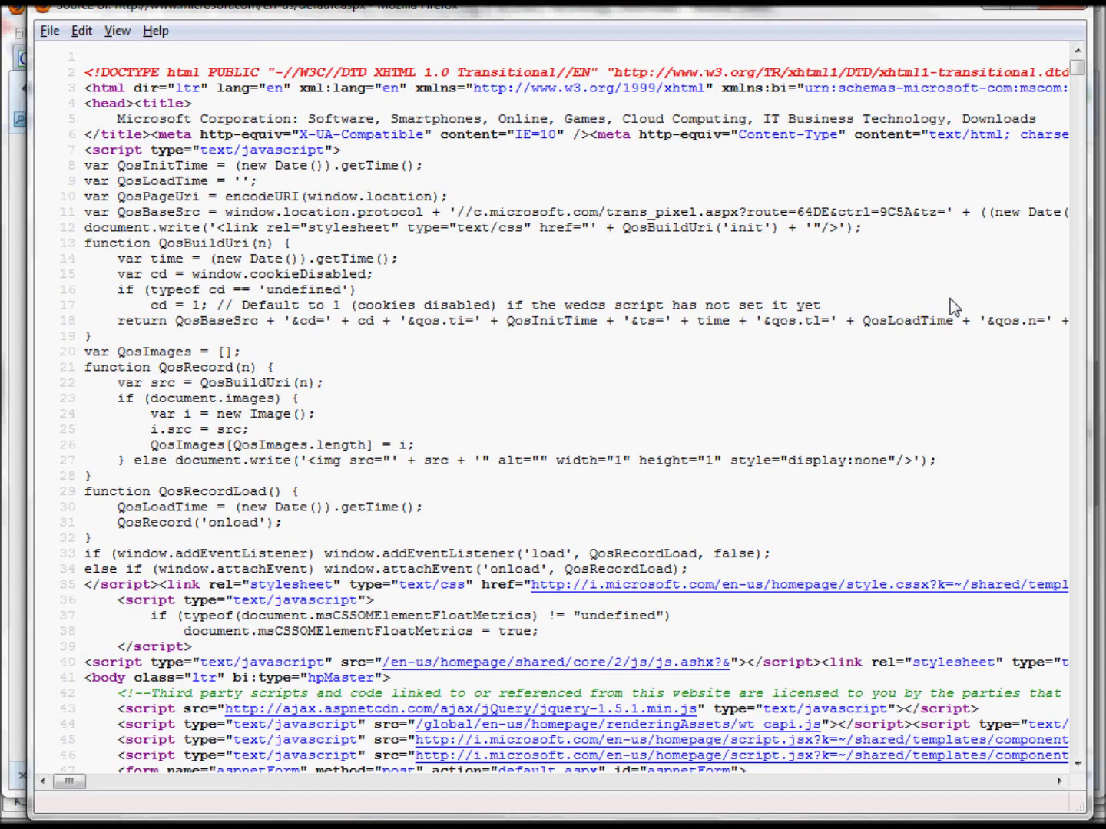
Search the Microsoft page source for "H1" and go forward through the matching heading tags
{"action": "left_click", "coordinate": [440, 384]}
{"action": "key", "text": "ctrl+f"}
{"action": "type", "text": "HA"}
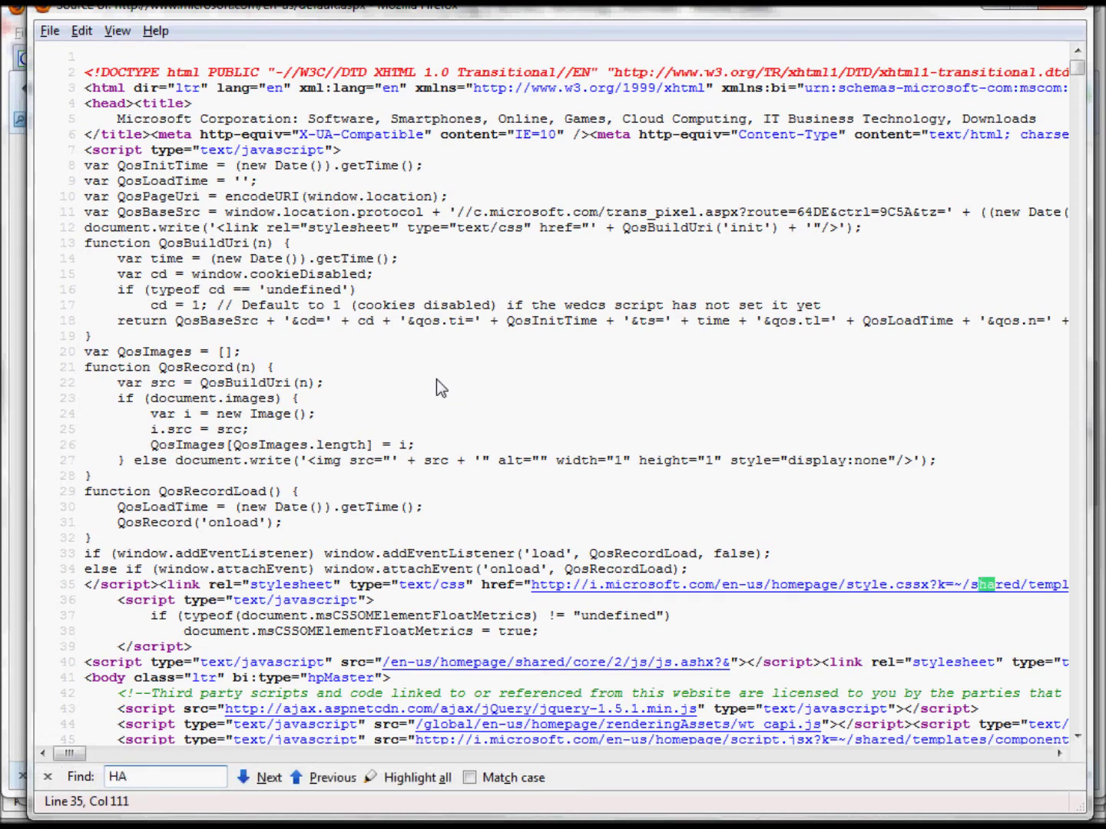
{"action": "key", "text": "BackSpace"}
{"action": "type", "text": "1"}
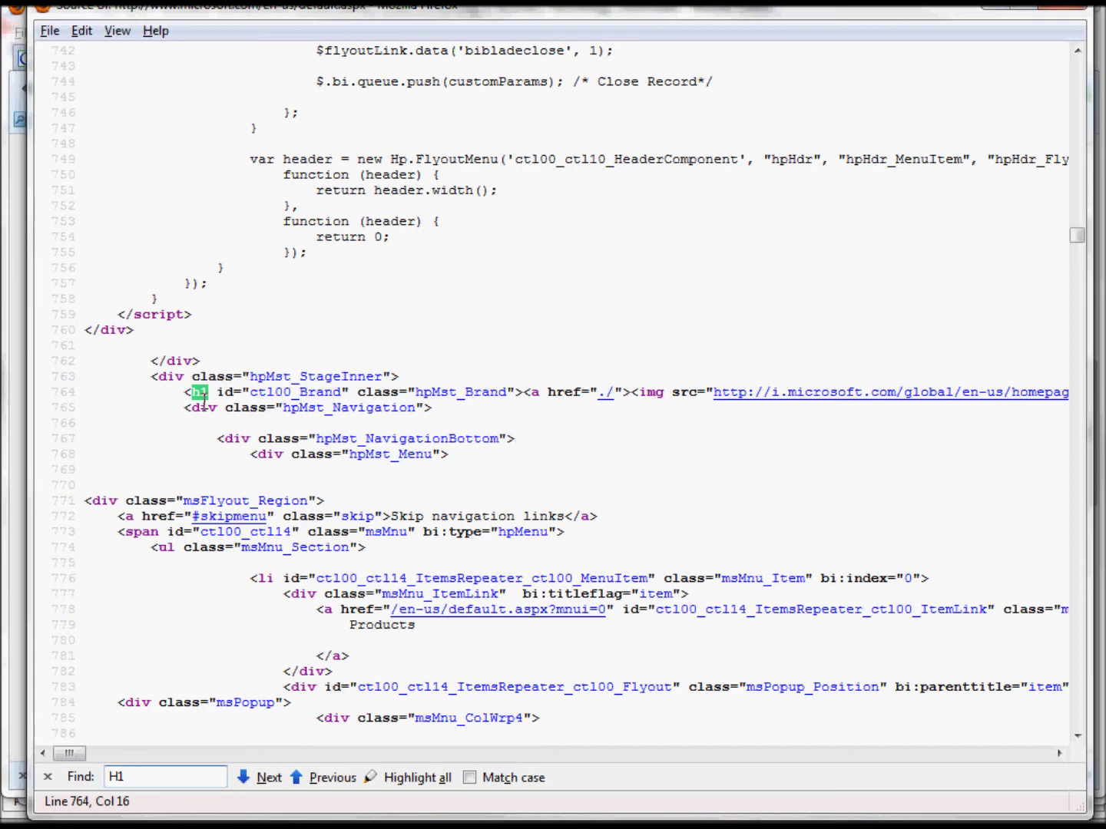
{"action": "left_click", "coordinate": [266, 777]}
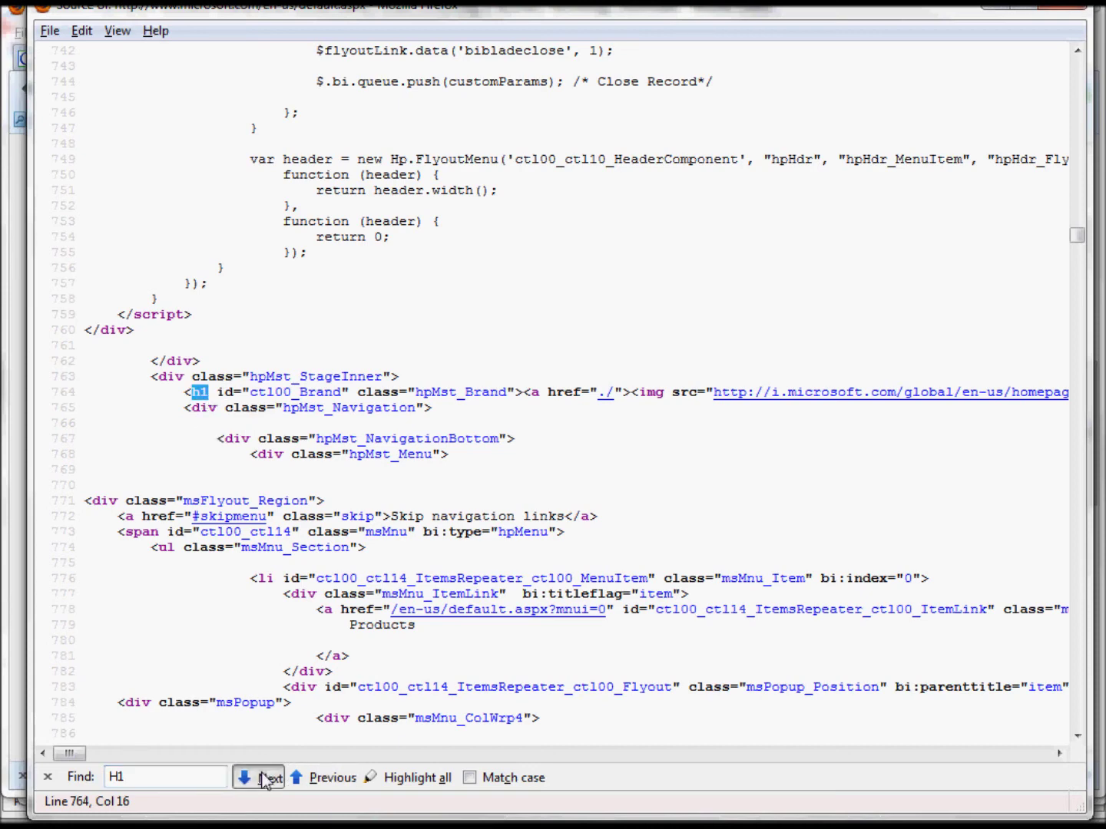
{"action": "left_click", "coordinate": [266, 778]}
{"action": "left_click", "coordinate": [265, 778]}
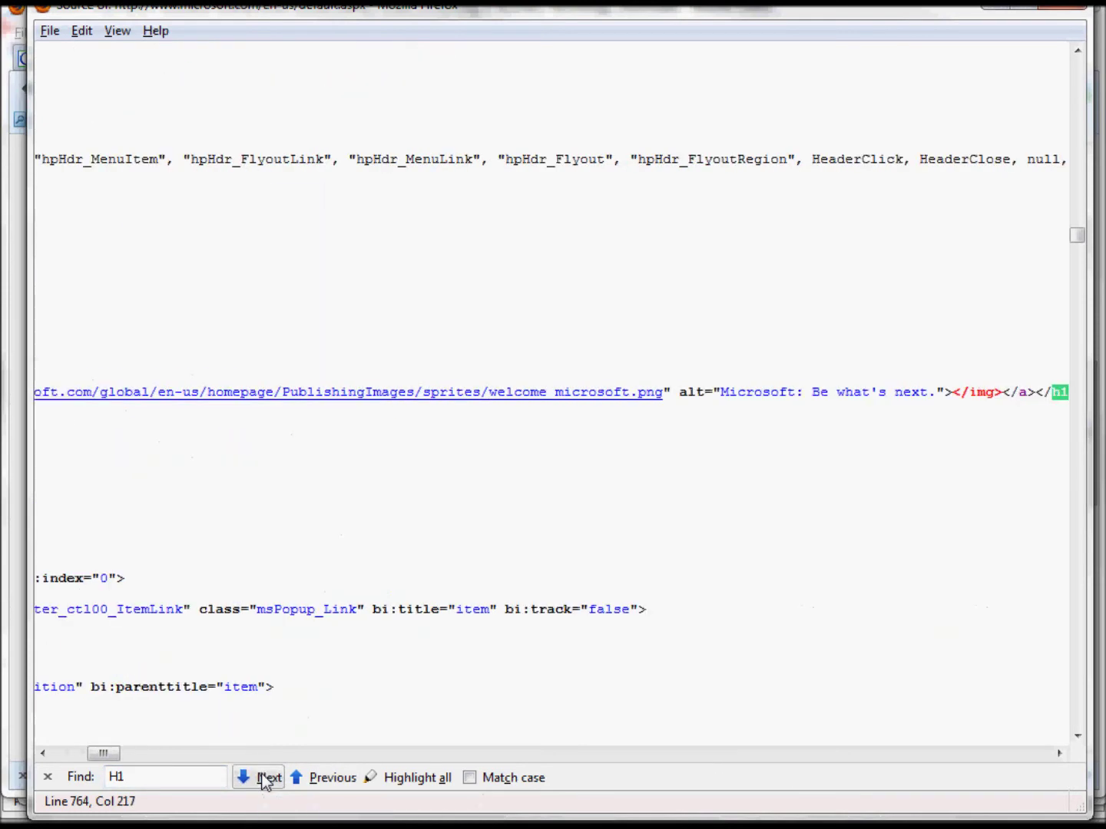
{"action": "left_click", "coordinate": [265, 778]}
Search the page source for "ALT" and go back through the earlier matches to check the image alt attributes
{"action": "double_click", "coordinate": [127, 777]}
{"action": "type", "text": "ALT"}
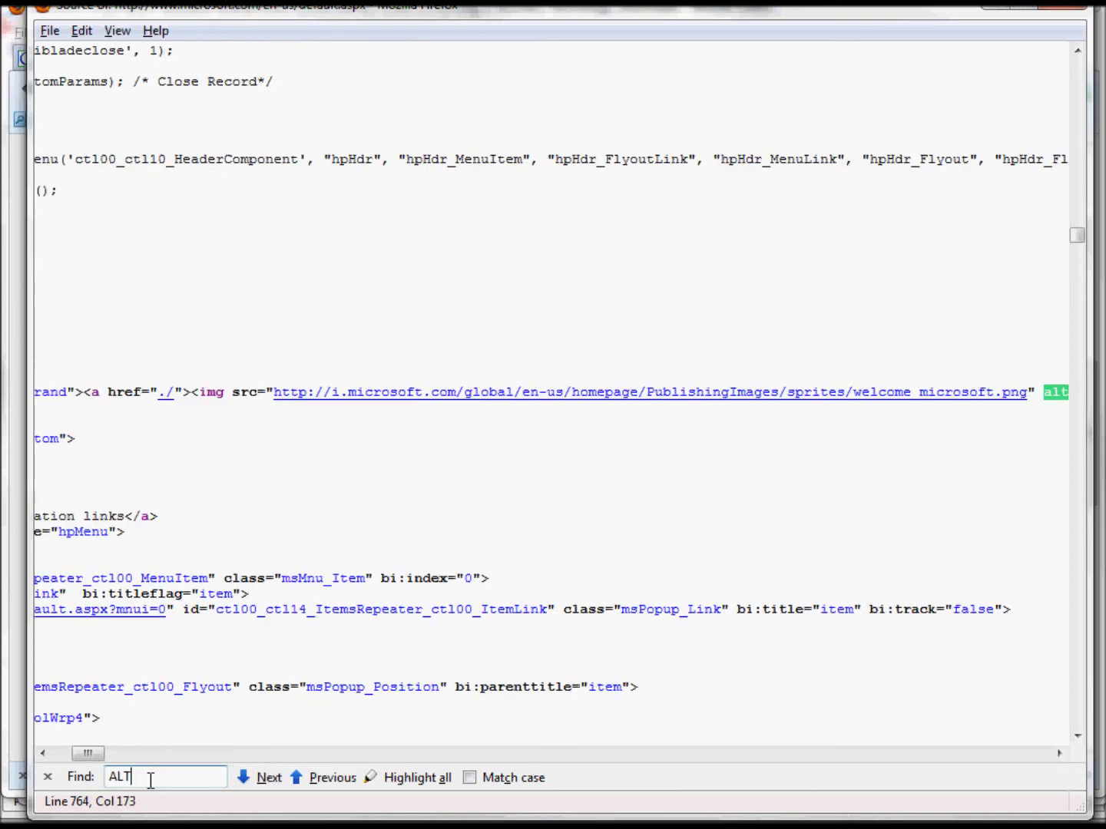
{"action": "left_click", "coordinate": [318, 778]}
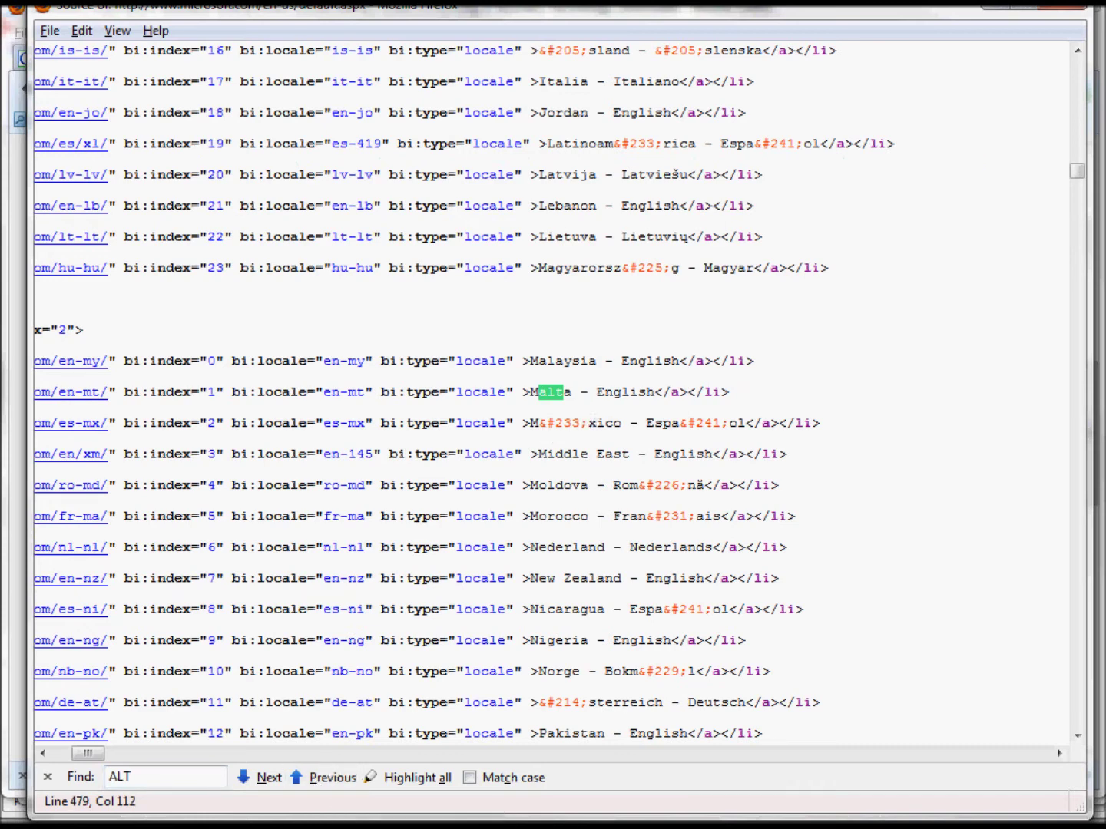
{"action": "left_click", "coordinate": [311, 779]}
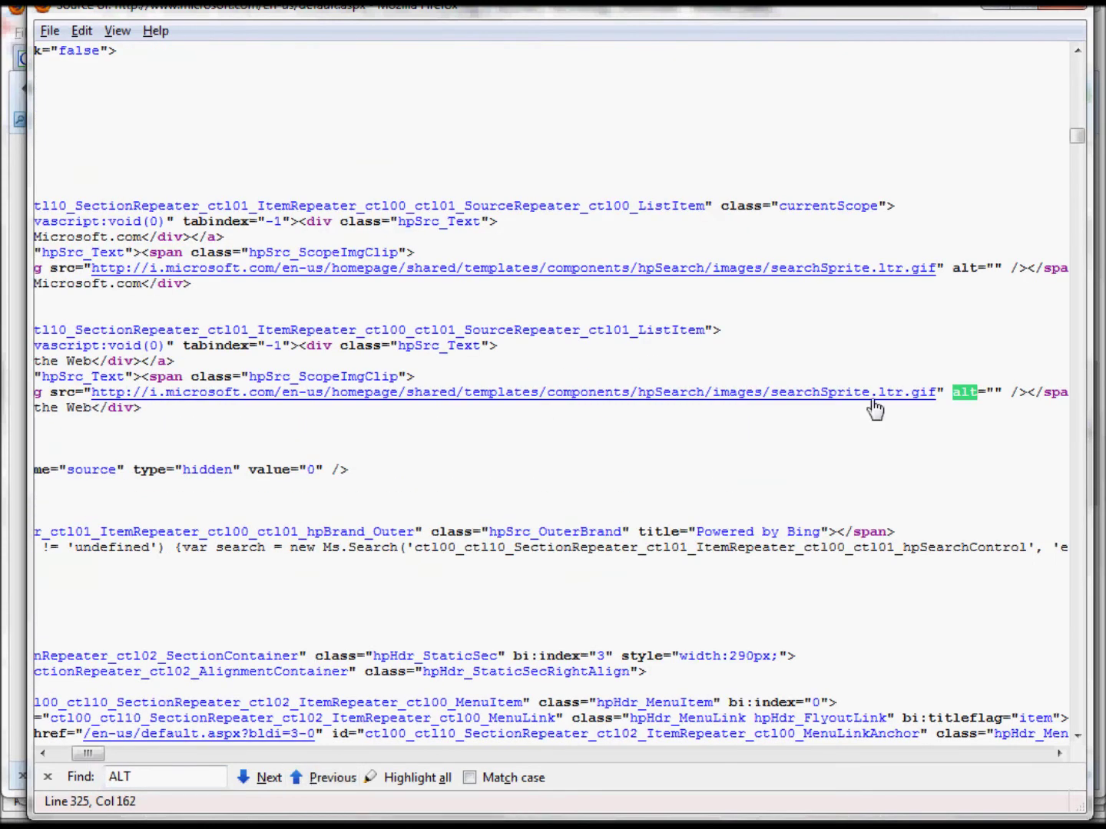
{"action": "left_click", "coordinate": [330, 778]}
{"action": "left_click", "coordinate": [317, 777]}
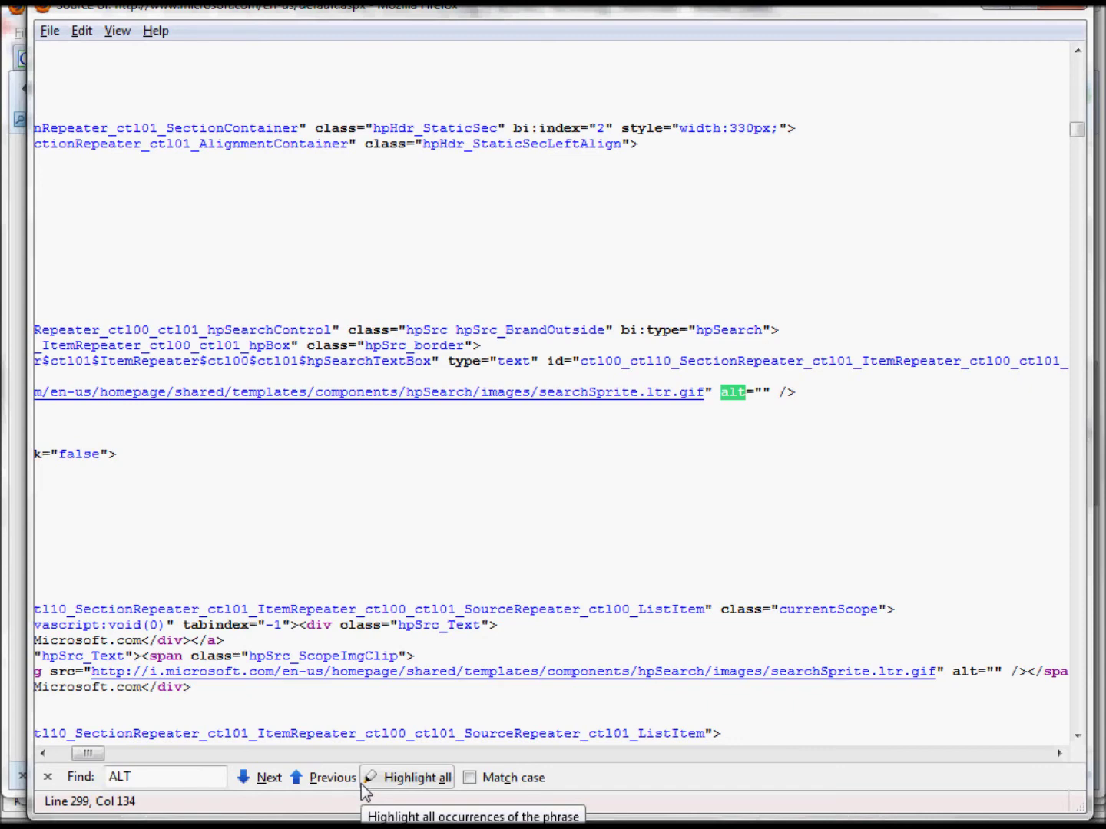
{"action": "left_click", "coordinate": [318, 784]}
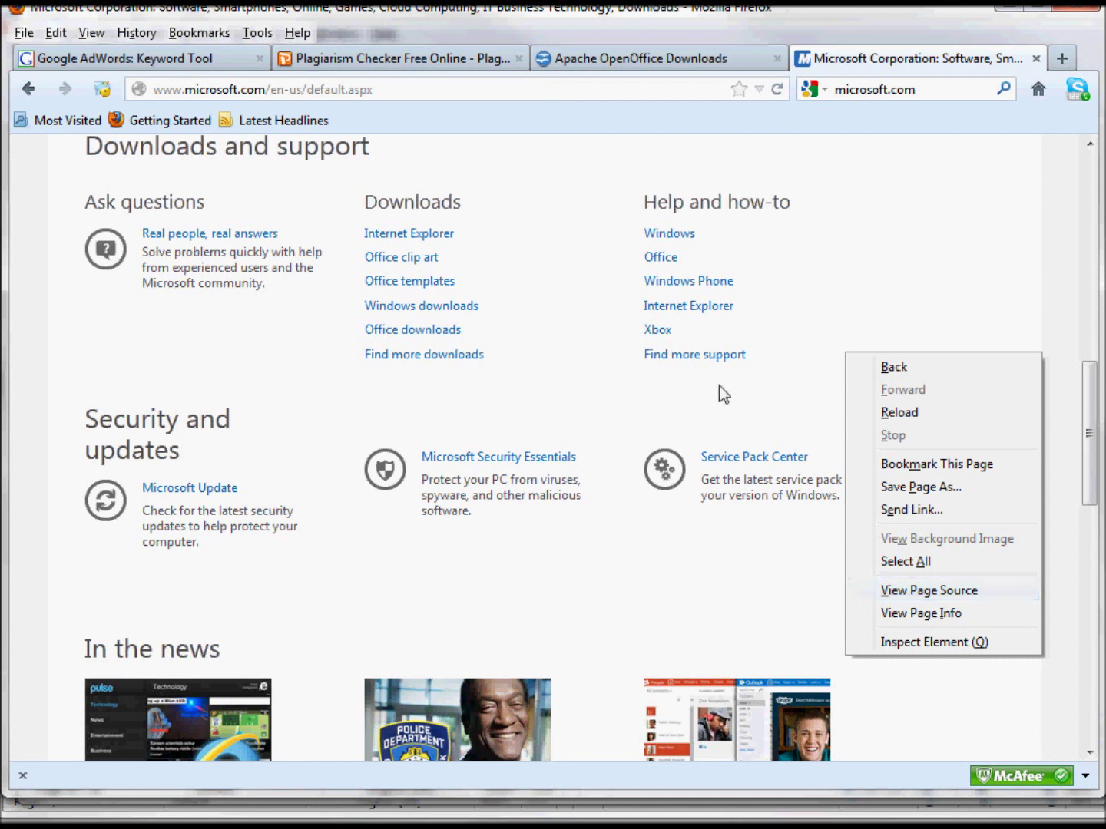
{"action": "left_click", "coordinate": [864, 257]}
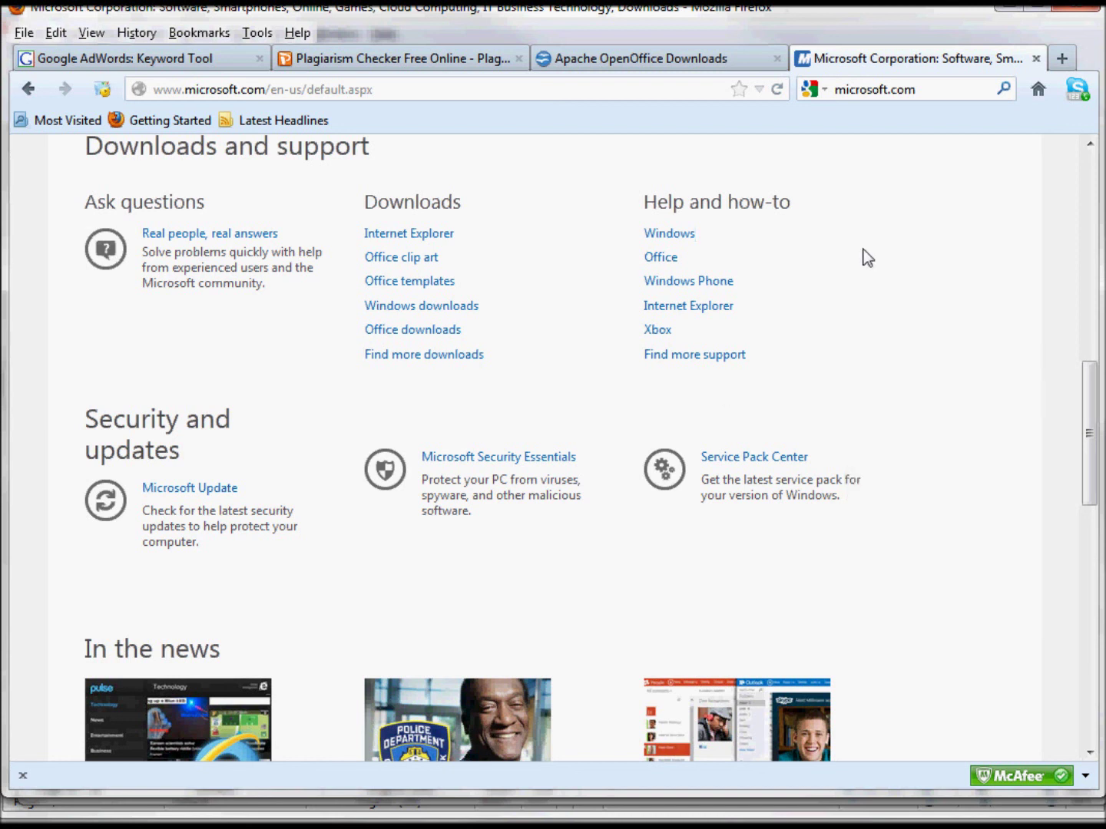